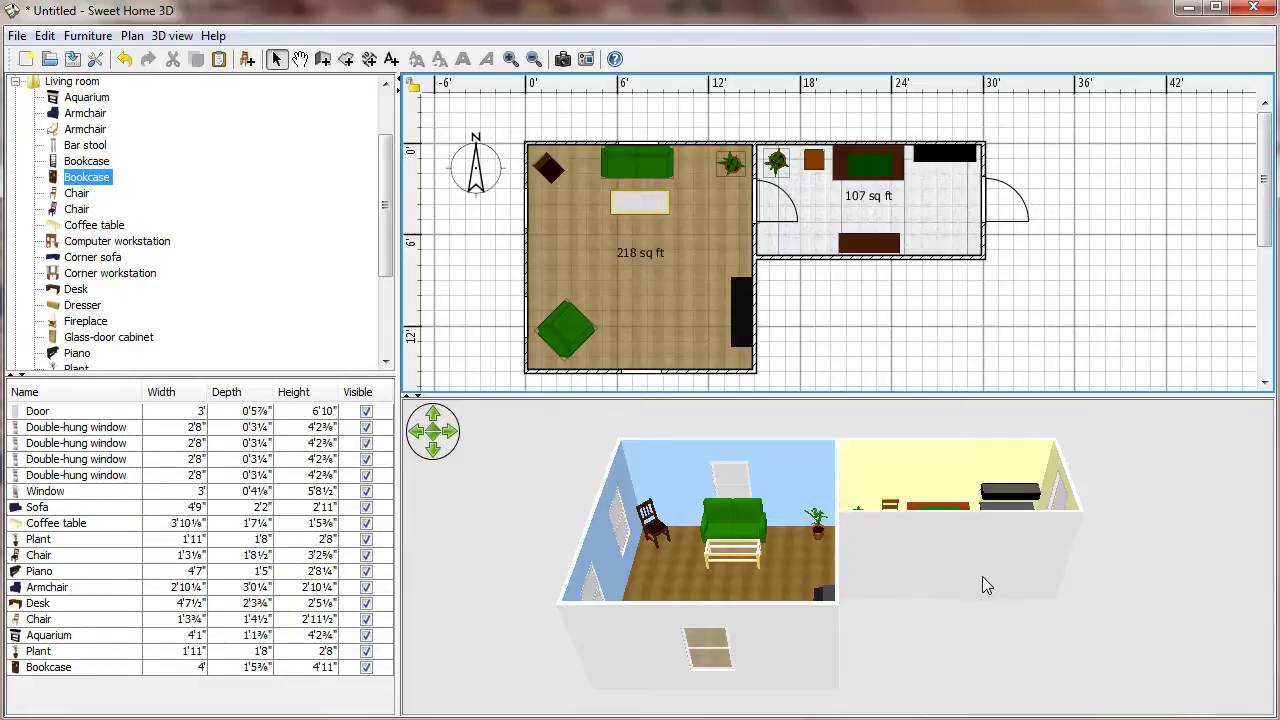
Open the 3D view menu showing the Aerial view and Virtual visit options.
{"action": "left_click", "coordinate": [970, 528]}
{"action": "left_click", "coordinate": [971, 523]}
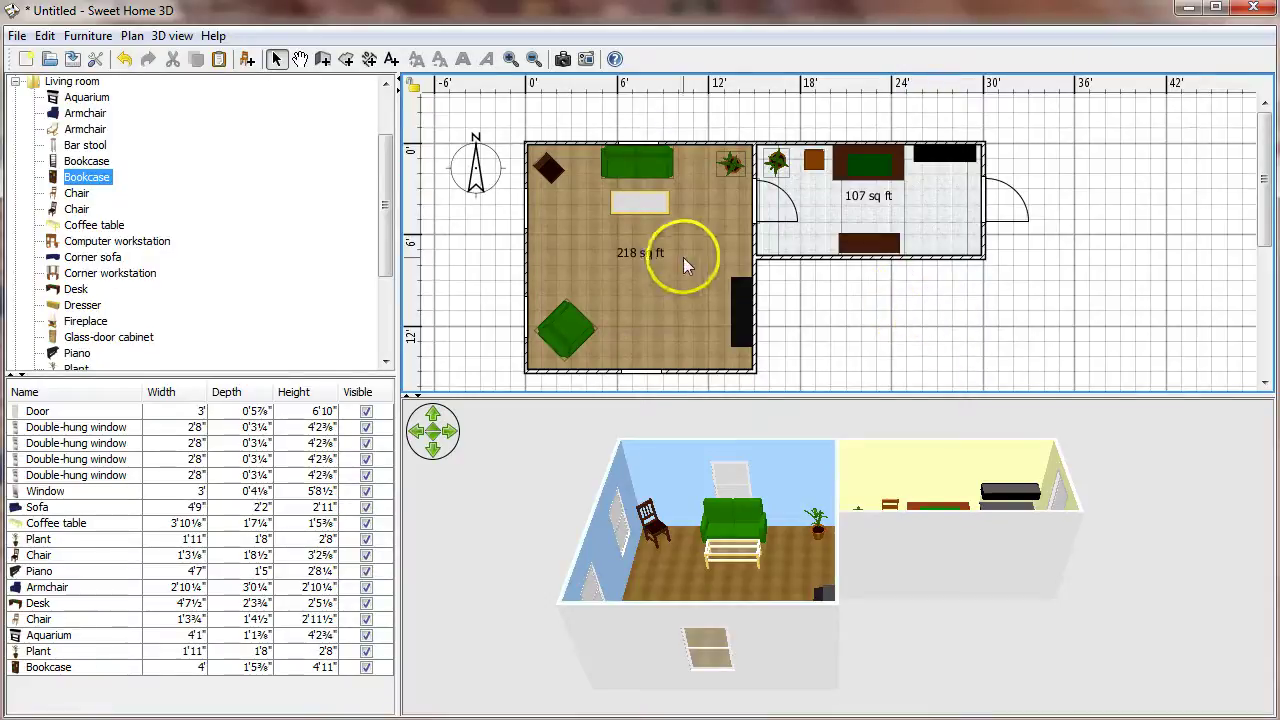
{"action": "left_click", "coordinate": [172, 36]}
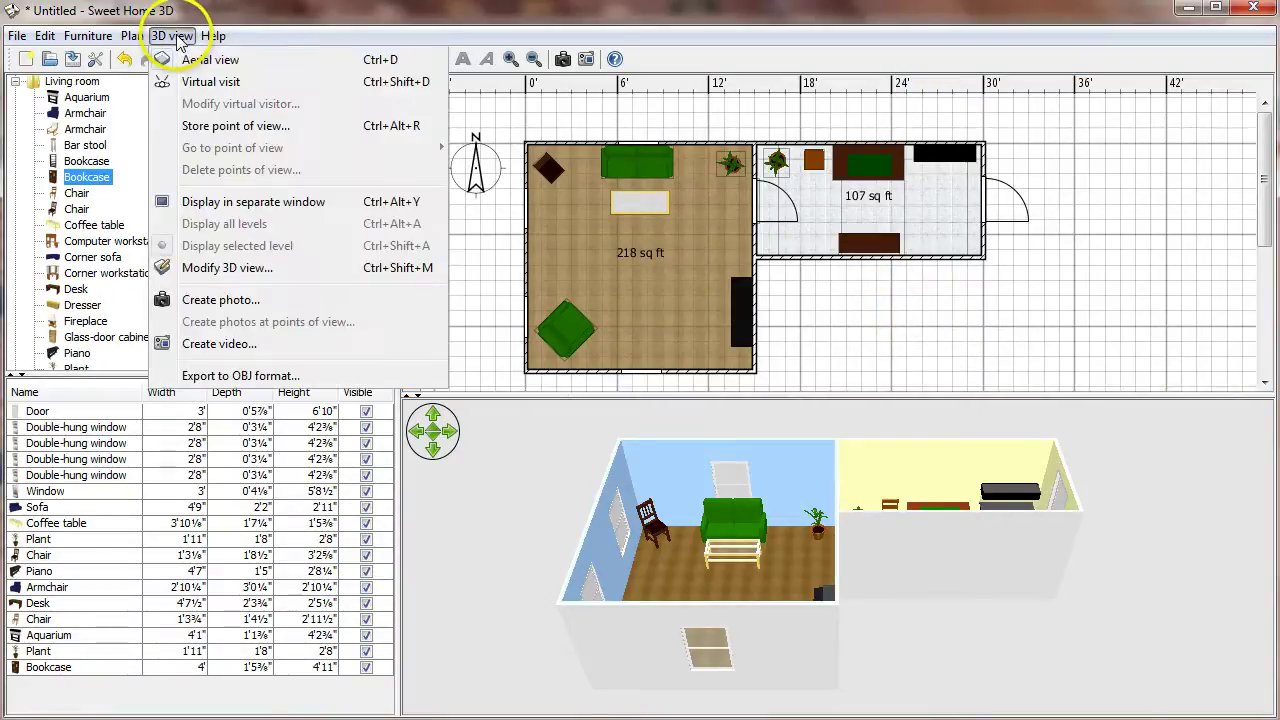
Switch to Virtual visit and move the visitor into the 218 sq ft living room.
{"action": "left_click", "coordinate": [240, 86]}
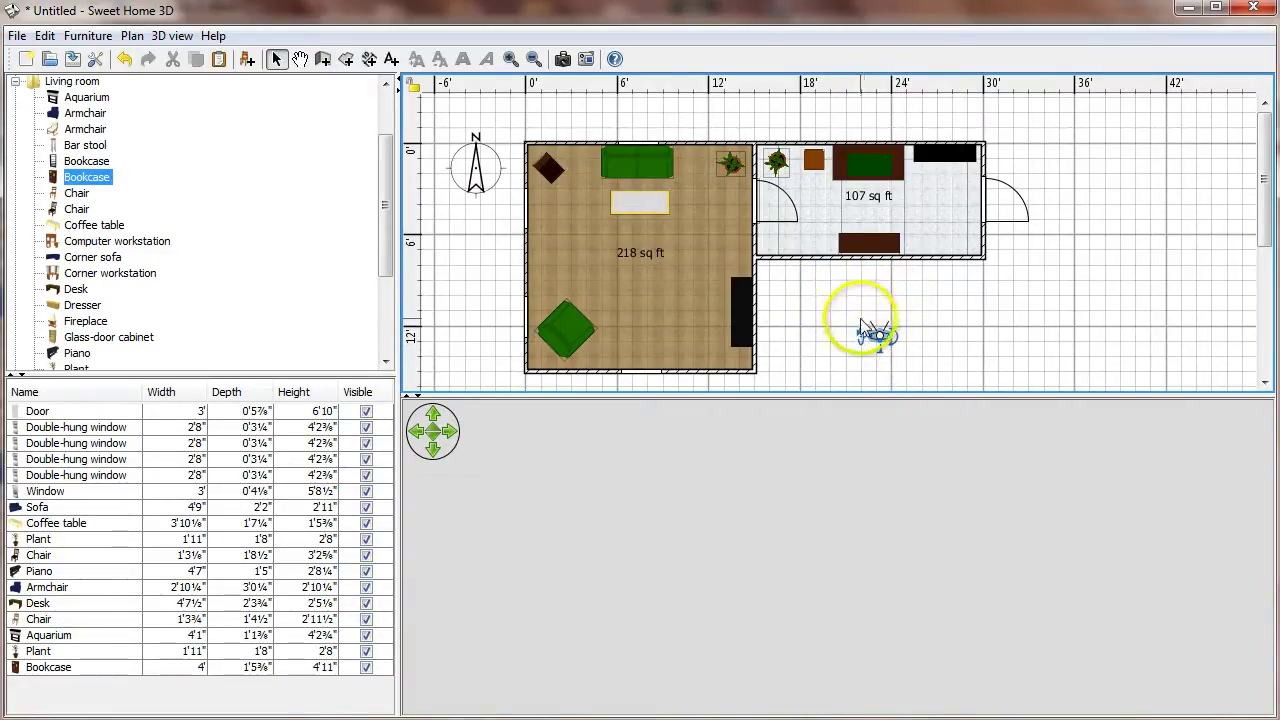
{"action": "left_click", "coordinate": [922, 338]}
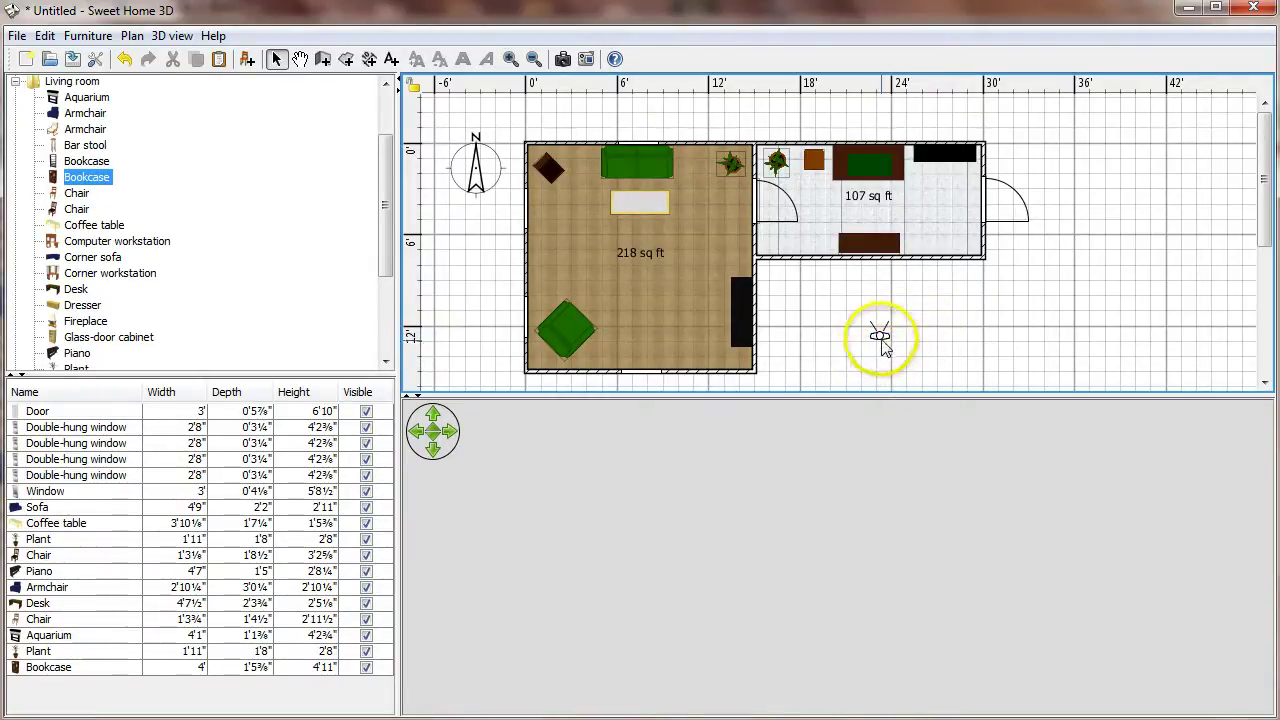
{"action": "left_click", "coordinate": [880, 337]}
{"action": "left_click_drag", "start_coordinate": [880, 337], "coordinate": [643, 340]}
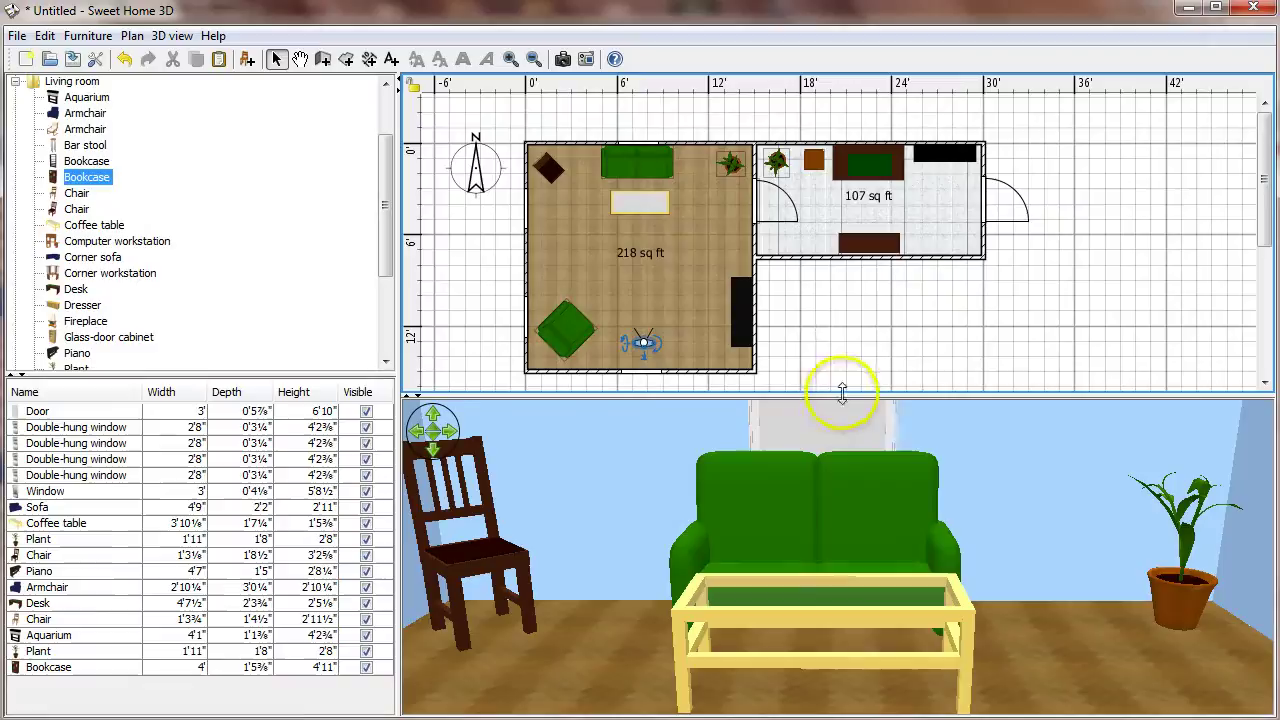
Enlarge the 3D view, nudge the visitor right and turn it to 176° facing the sofa.
{"action": "left_click_drag", "start_coordinate": [835, 394], "coordinate": [829, 271]}
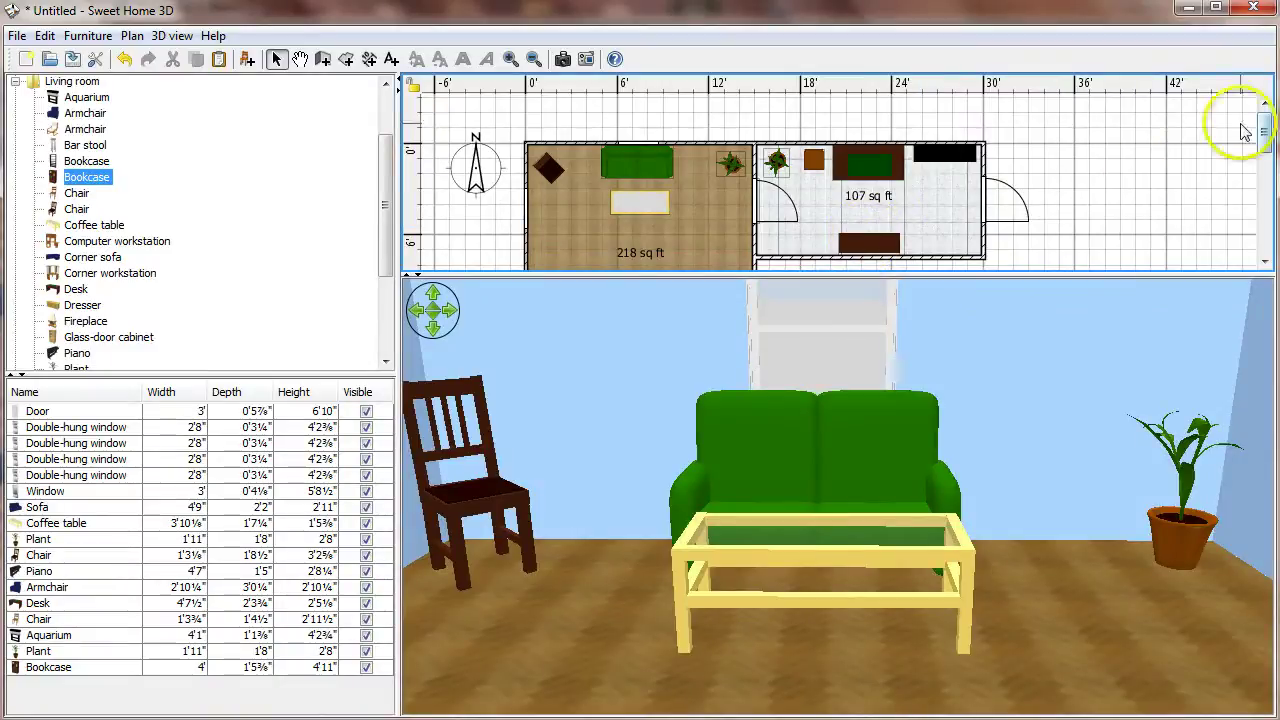
{"action": "left_click_drag", "start_coordinate": [1265, 130], "coordinate": [1266, 158]}
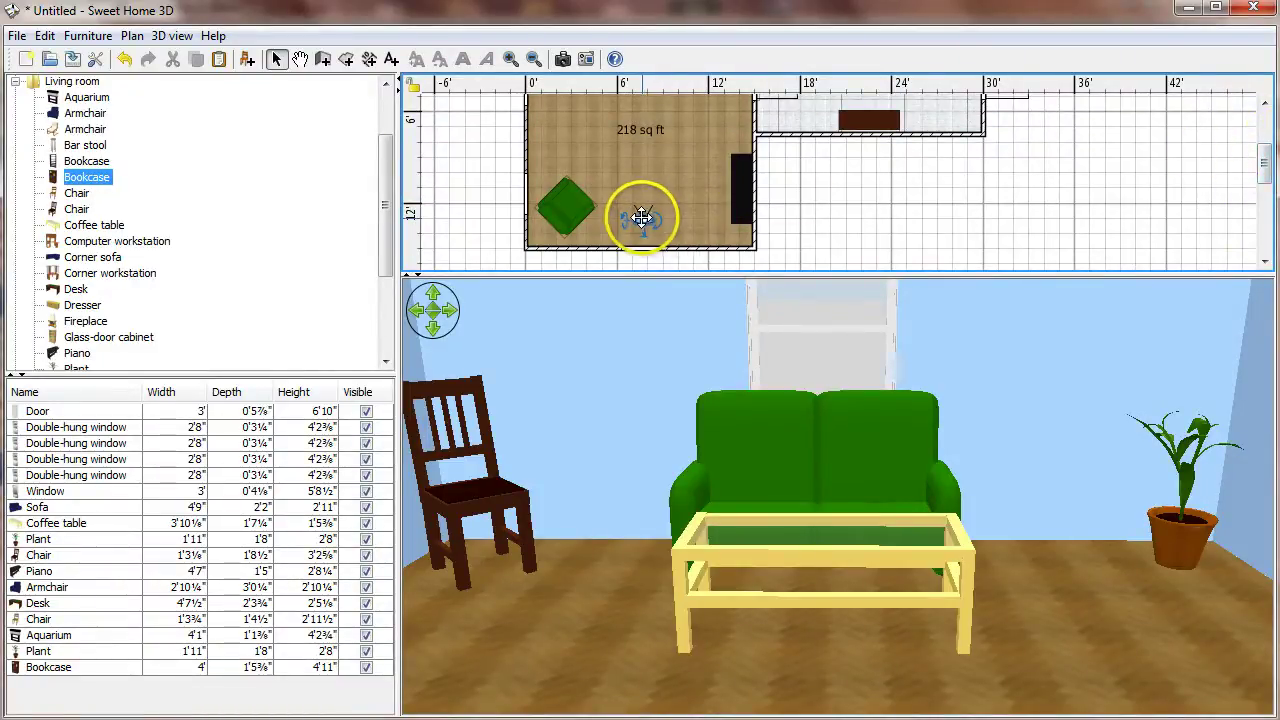
{"action": "mouse_move", "coordinate": [641, 217]}
{"action": "left_mouse_down"}
{"action": "mouse_move", "coordinate": [681, 217]}
{"action": "mouse_move", "coordinate": [607, 217]}
{"action": "mouse_move", "coordinate": [645, 219]}
{"action": "left_mouse_up"}
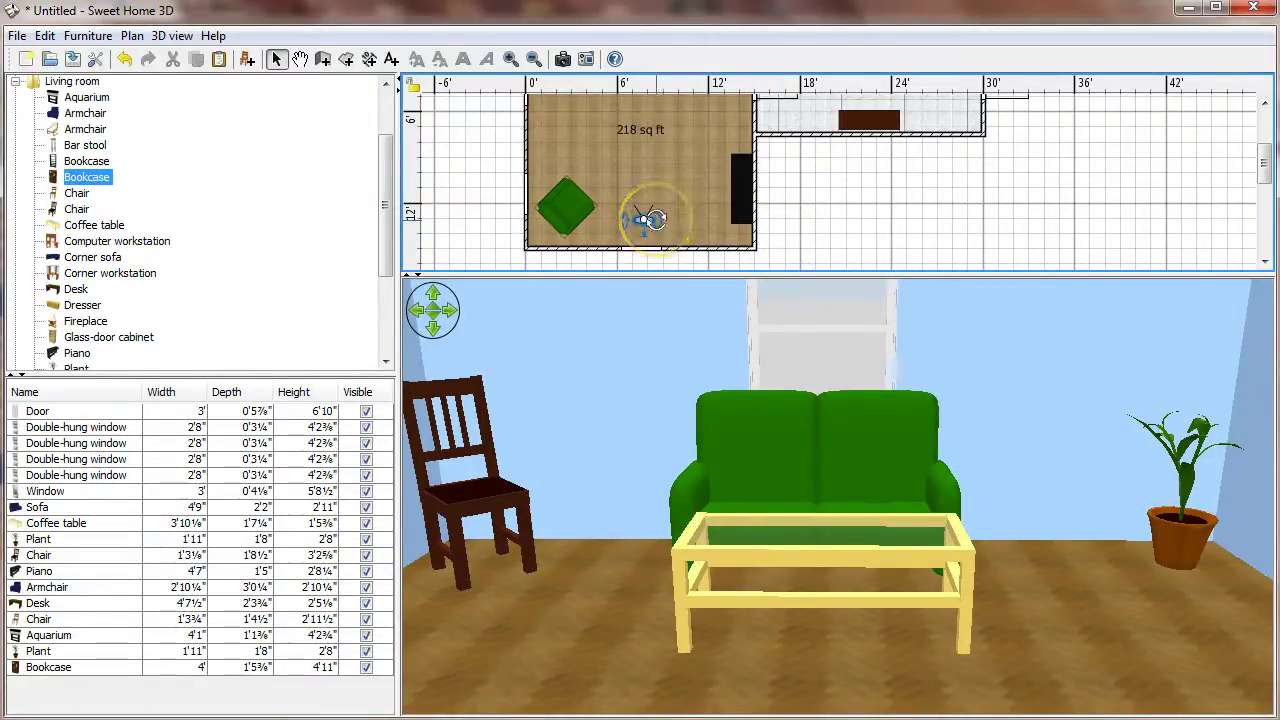
{"action": "mouse_move", "coordinate": [666, 220]}
{"action": "left_mouse_down"}
{"action": "mouse_move", "coordinate": [643, 228]}
{"action": "mouse_move", "coordinate": [655, 222]}
{"action": "mouse_move", "coordinate": [645, 200]}
{"action": "mouse_move", "coordinate": [659, 219]}
{"action": "left_mouse_up"}
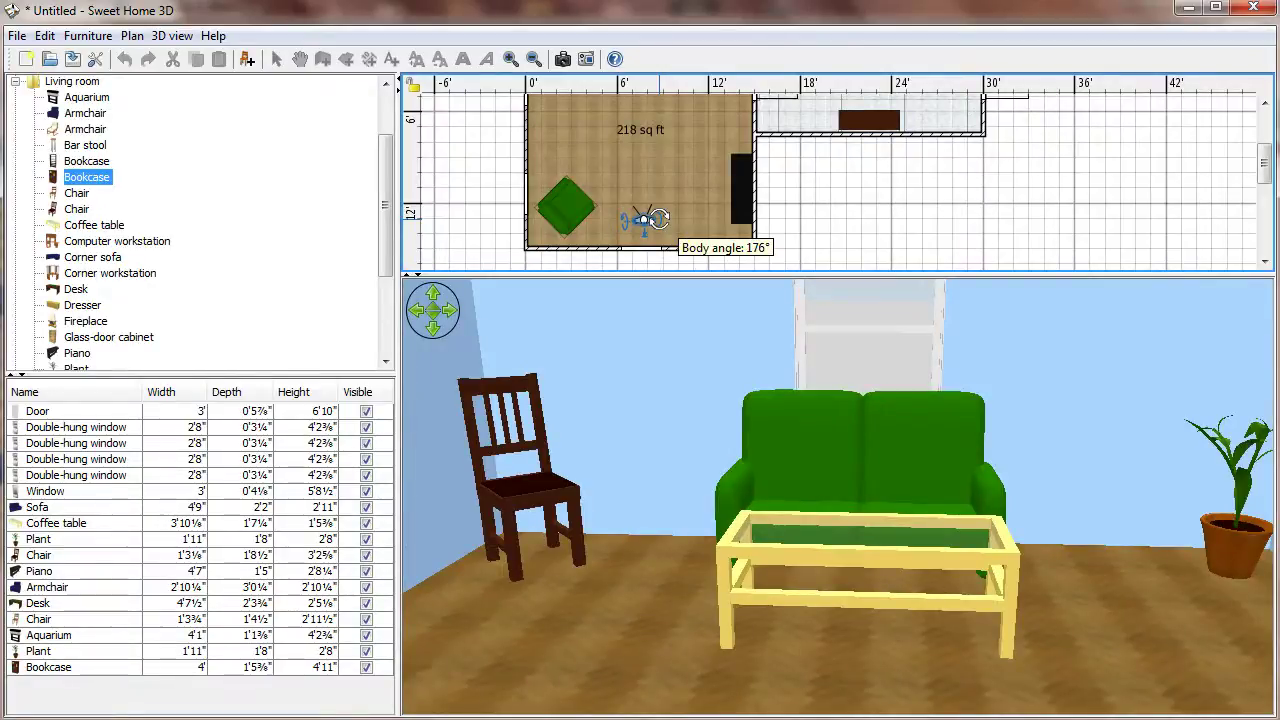
{"action": "left_click_drag", "start_coordinate": [659, 219], "coordinate": [657, 220]}
{"action": "left_click", "coordinate": [698, 232]}
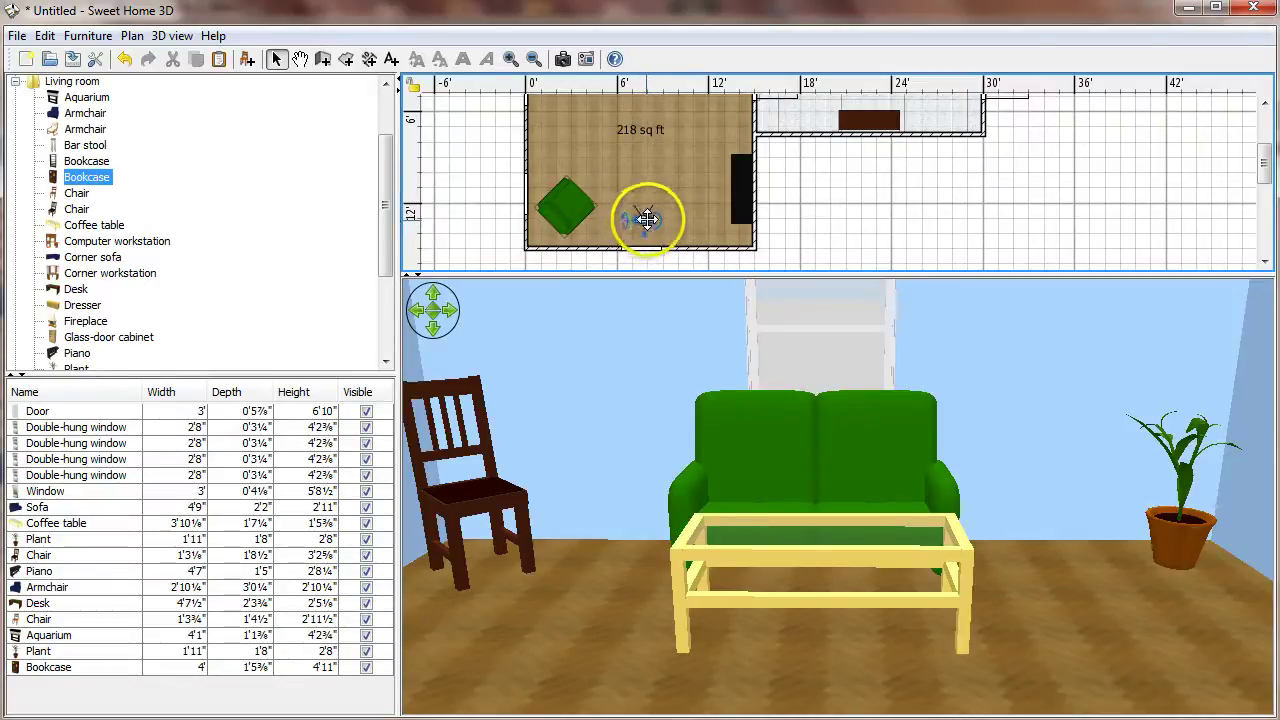
Change the visitor's eyes elevation and tilt the camera to frame the sofa and coffee table.
{"action": "double_click", "coordinate": [647, 218]}
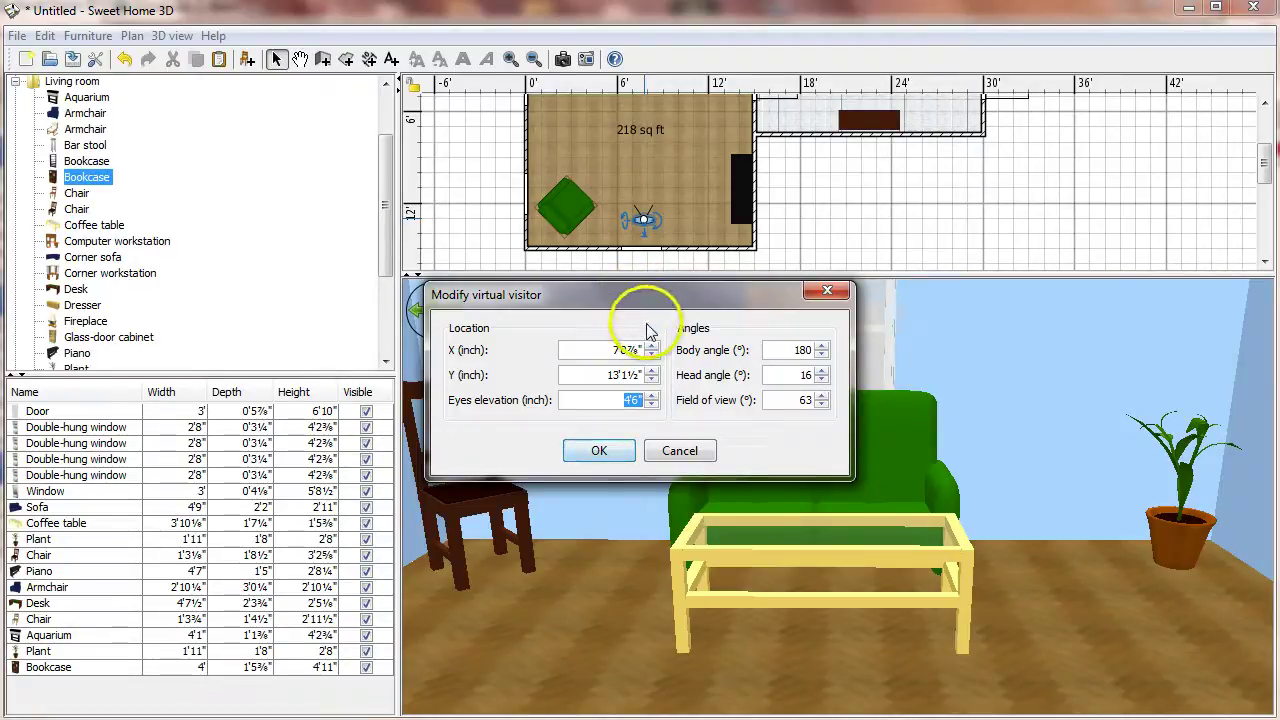
{"action": "left_click", "coordinate": [611, 452]}
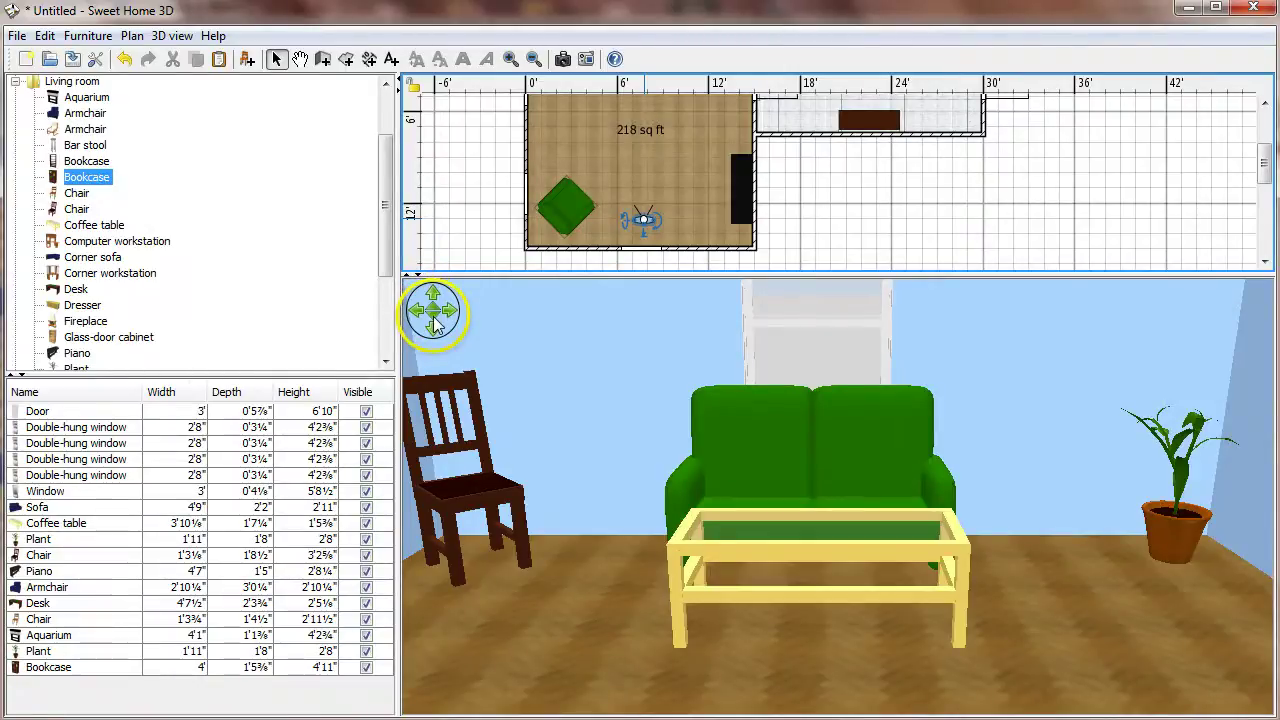
{"action": "left_click_drag", "start_coordinate": [435, 318], "coordinate": [457, 337]}
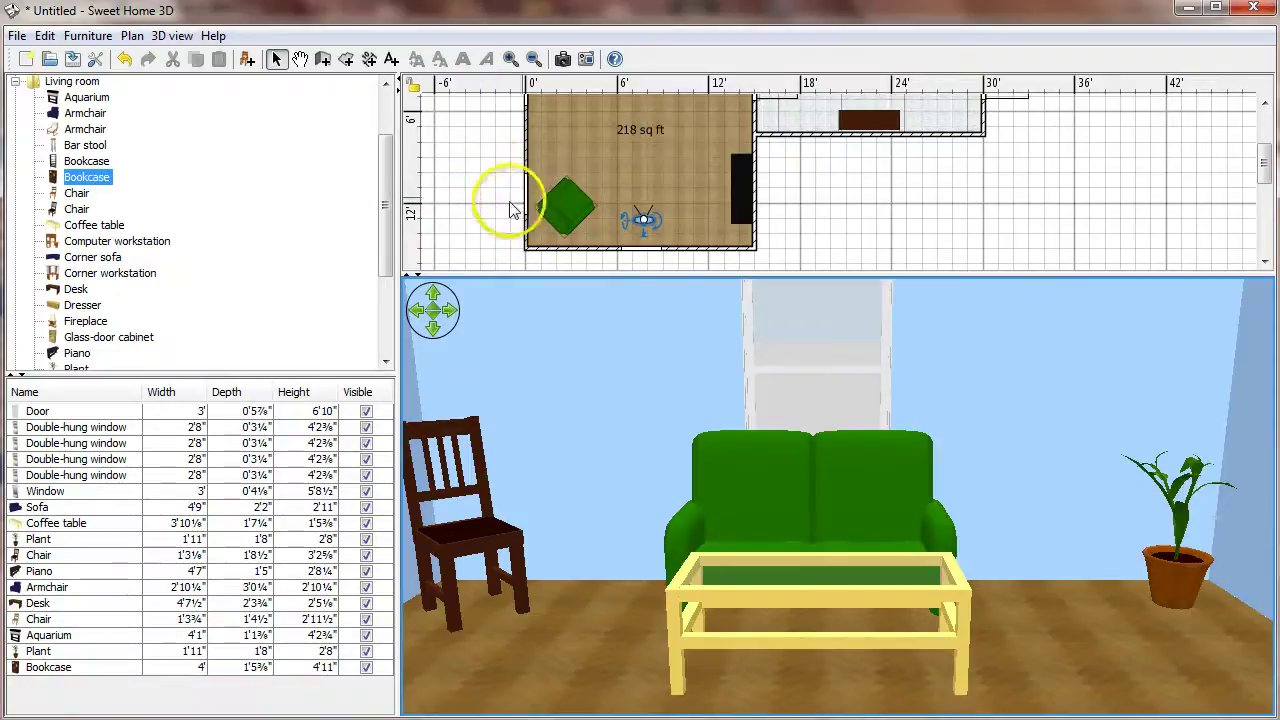
Set up Create photo at 480×320 pixels, 3/2 proportions and Fast quality.
{"action": "left_click", "coordinate": [175, 36]}
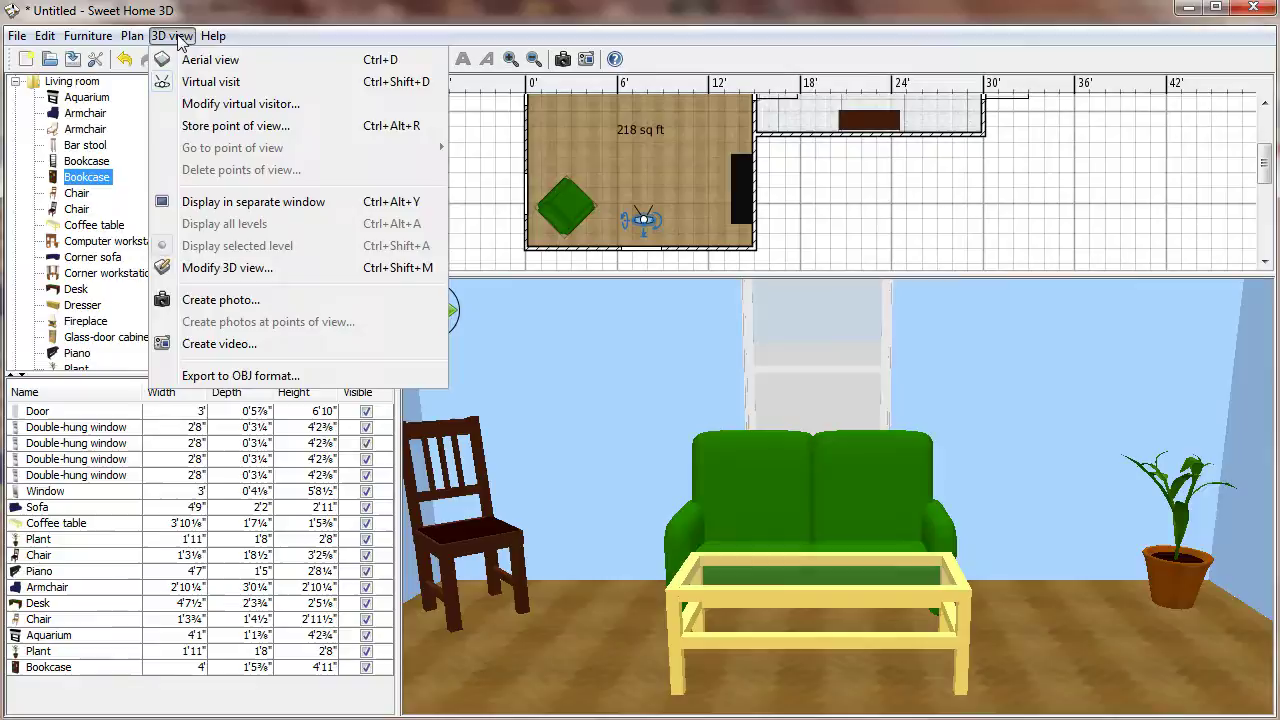
{"action": "left_click", "coordinate": [295, 303]}
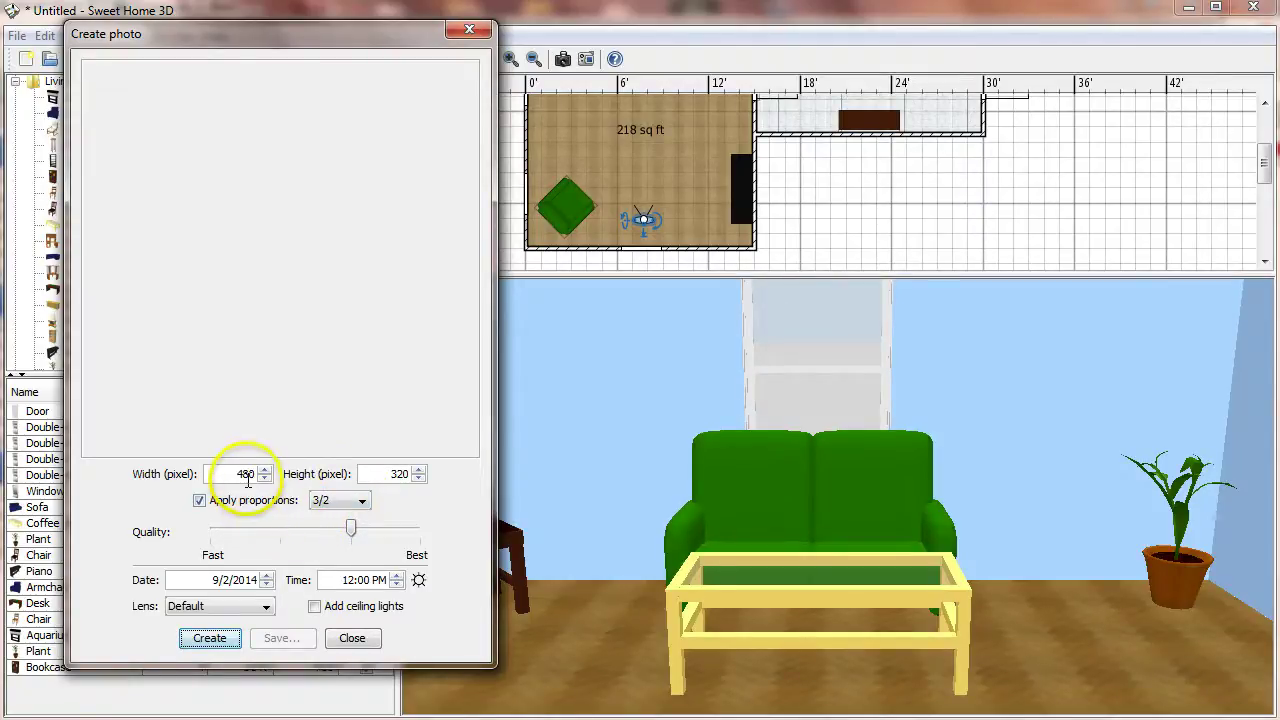
{"action": "left_click", "coordinate": [238, 475]}
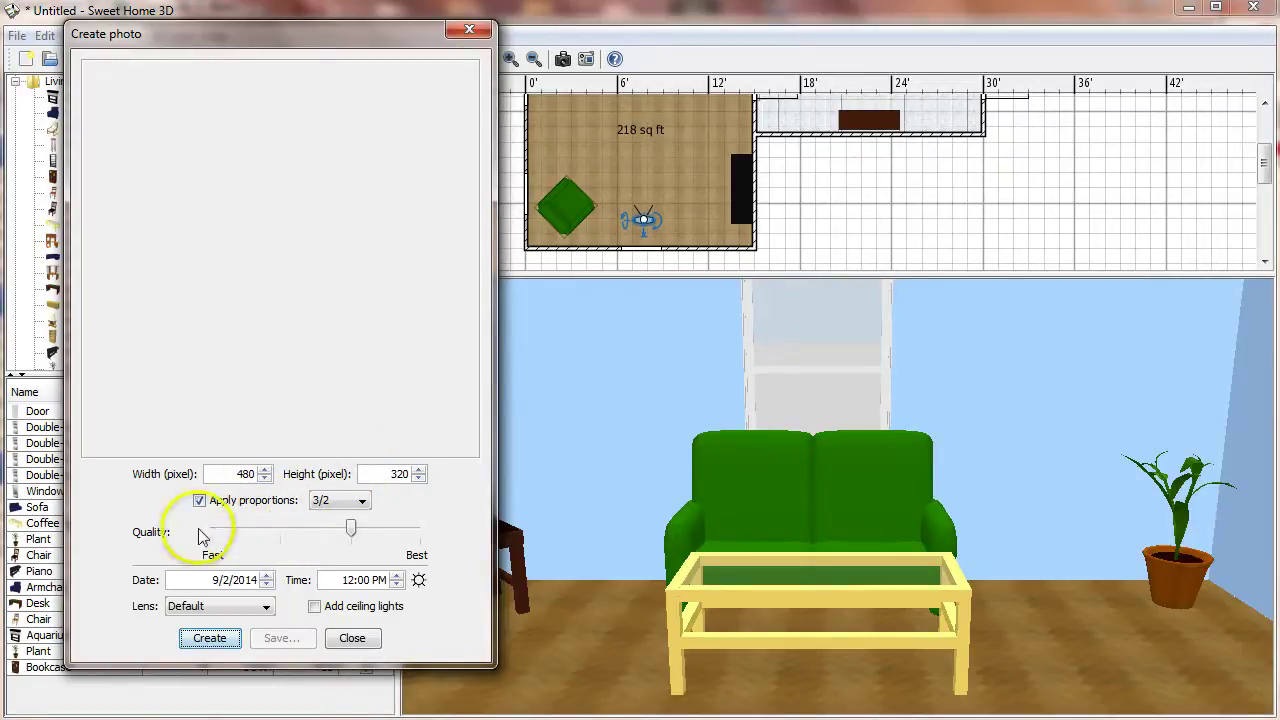
{"action": "left_click", "coordinate": [363, 502]}
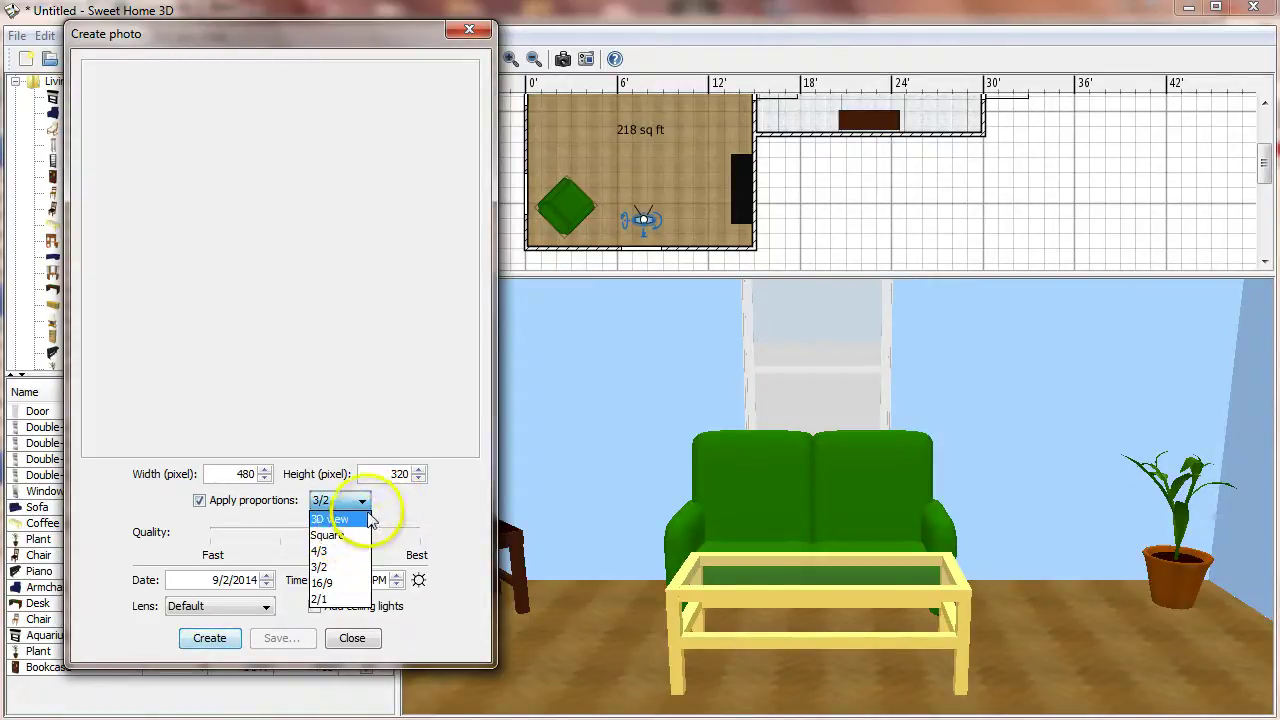
{"action": "left_click", "coordinate": [356, 568]}
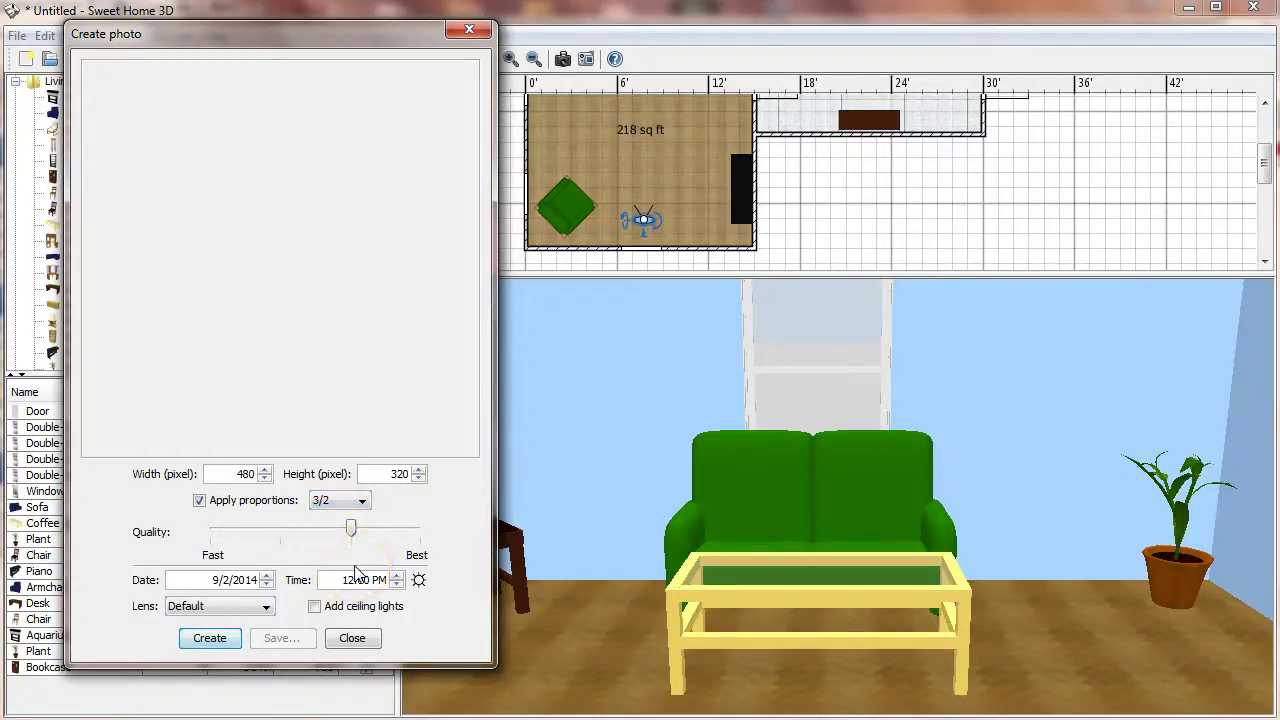
{"action": "left_click", "coordinate": [350, 528]}
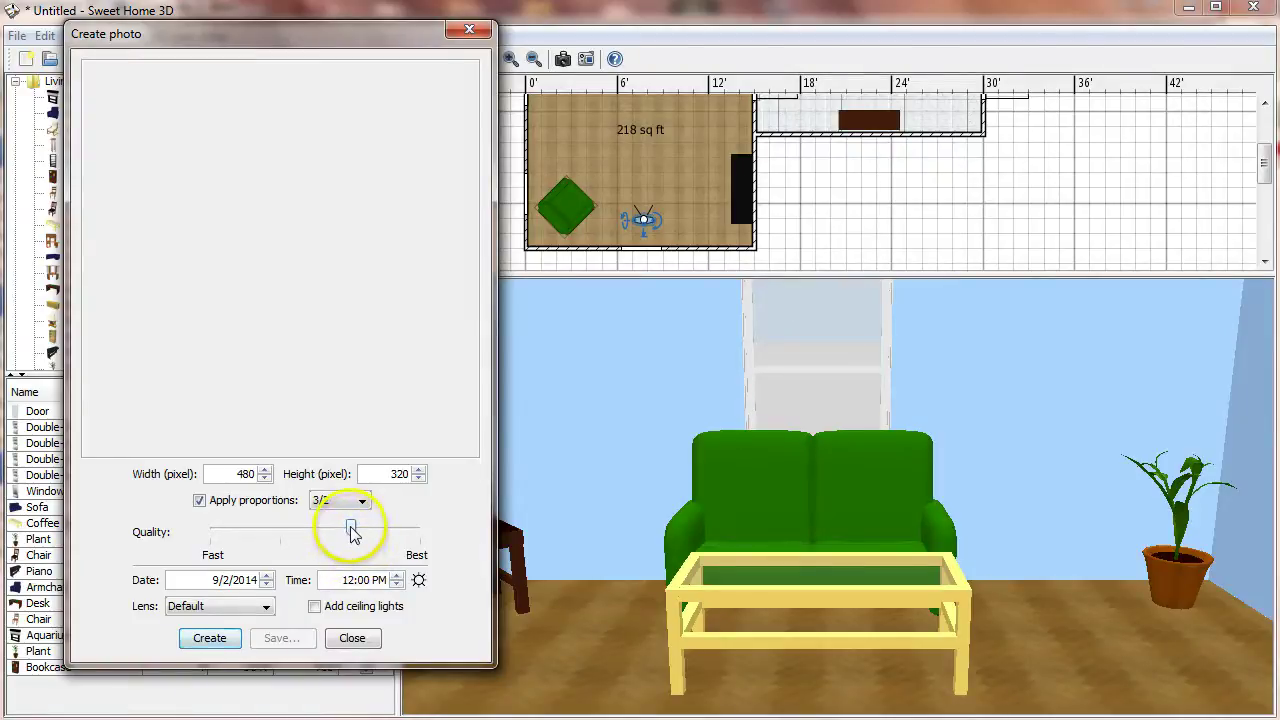
{"action": "left_click_drag", "start_coordinate": [352, 530], "coordinate": [200, 545]}
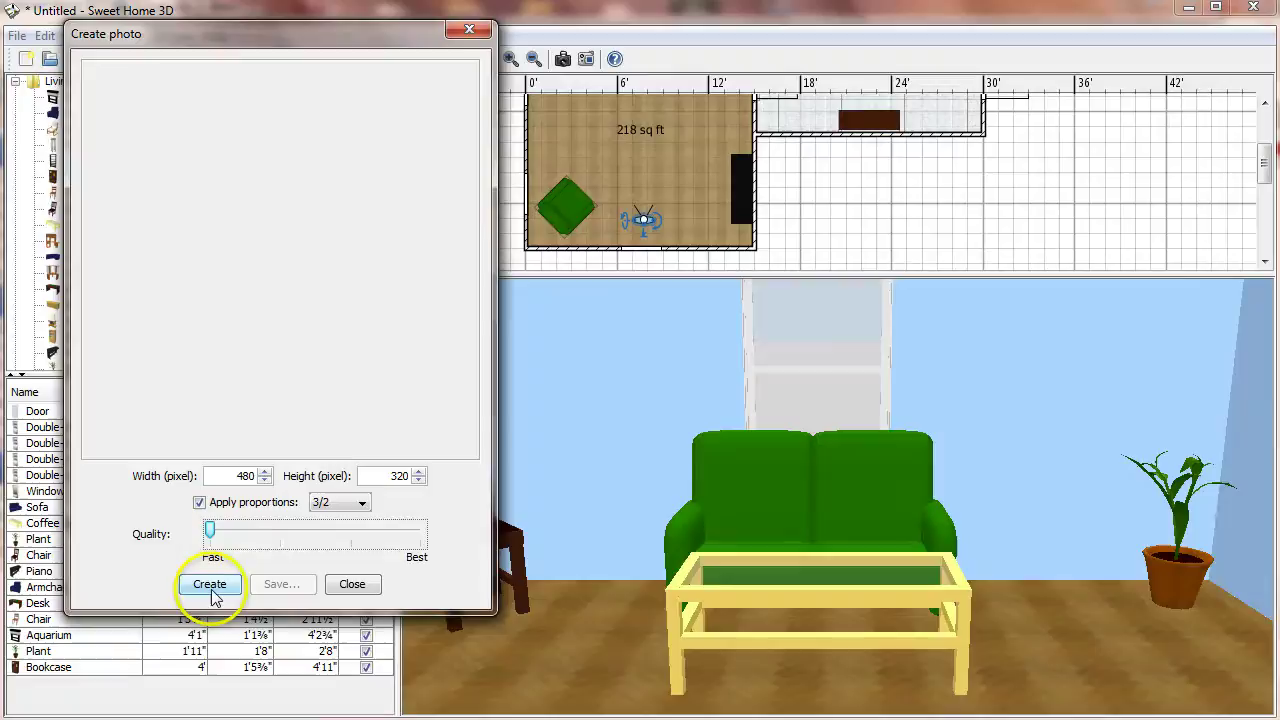
Render a Fast preview photo, then re-render it at the second quality level.
{"action": "left_click", "coordinate": [211, 590]}
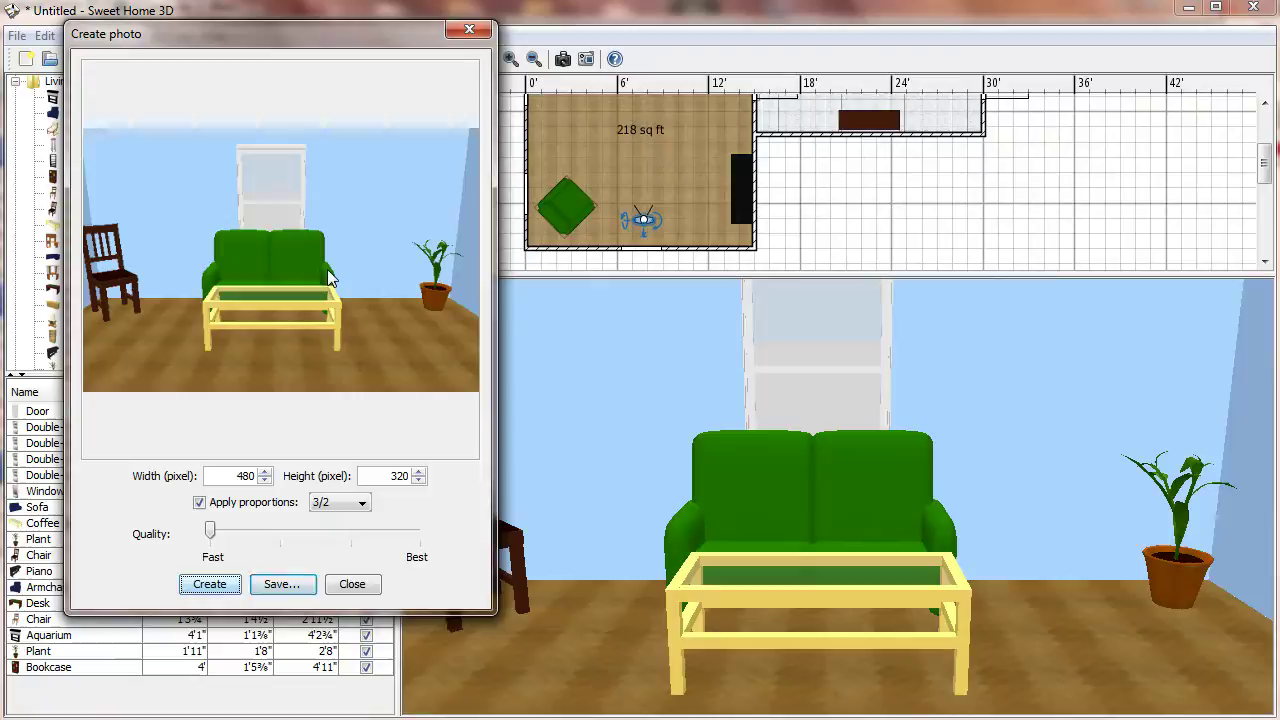
{"action": "left_click", "coordinate": [252, 379]}
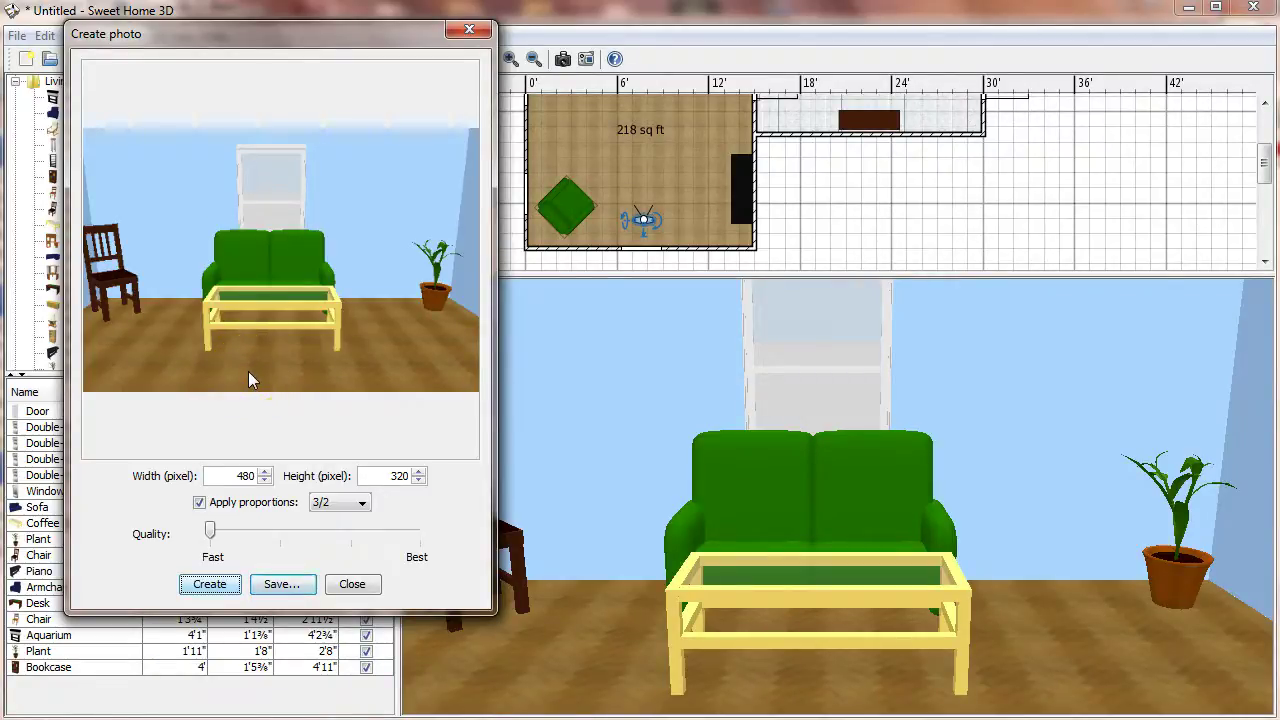
{"action": "left_click", "coordinate": [246, 378]}
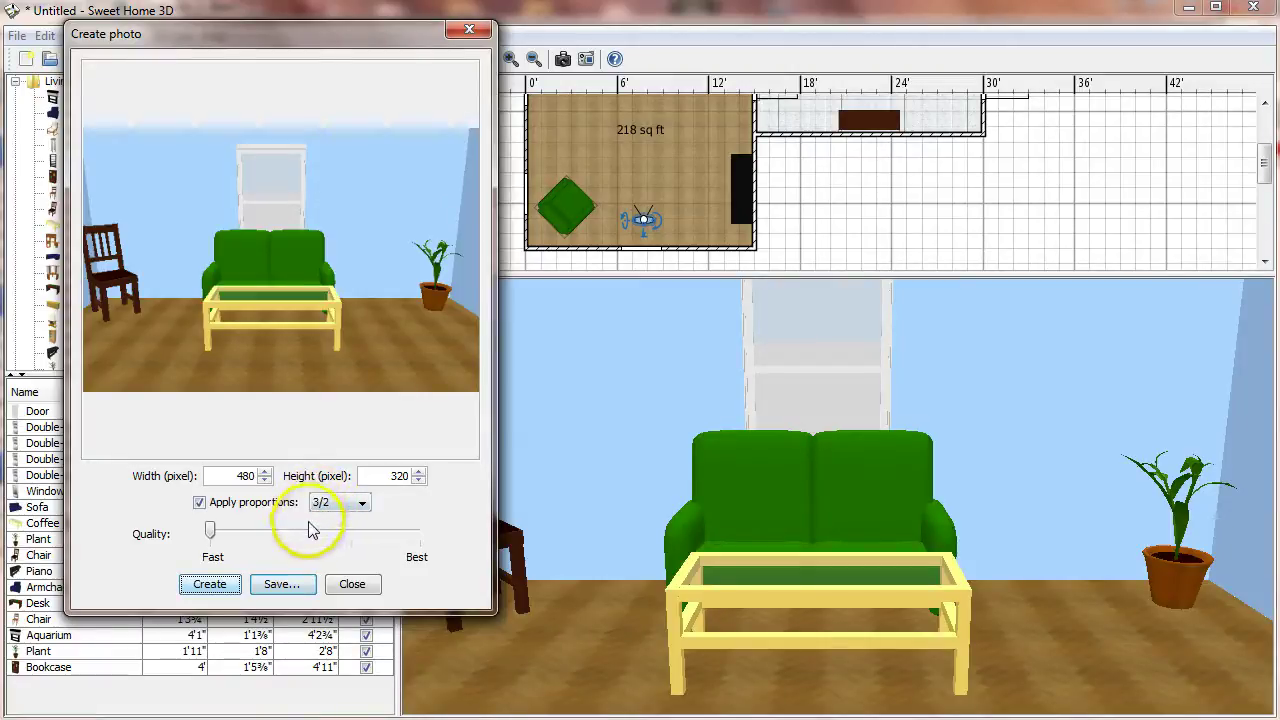
{"action": "mouse_move", "coordinate": [281, 543]}
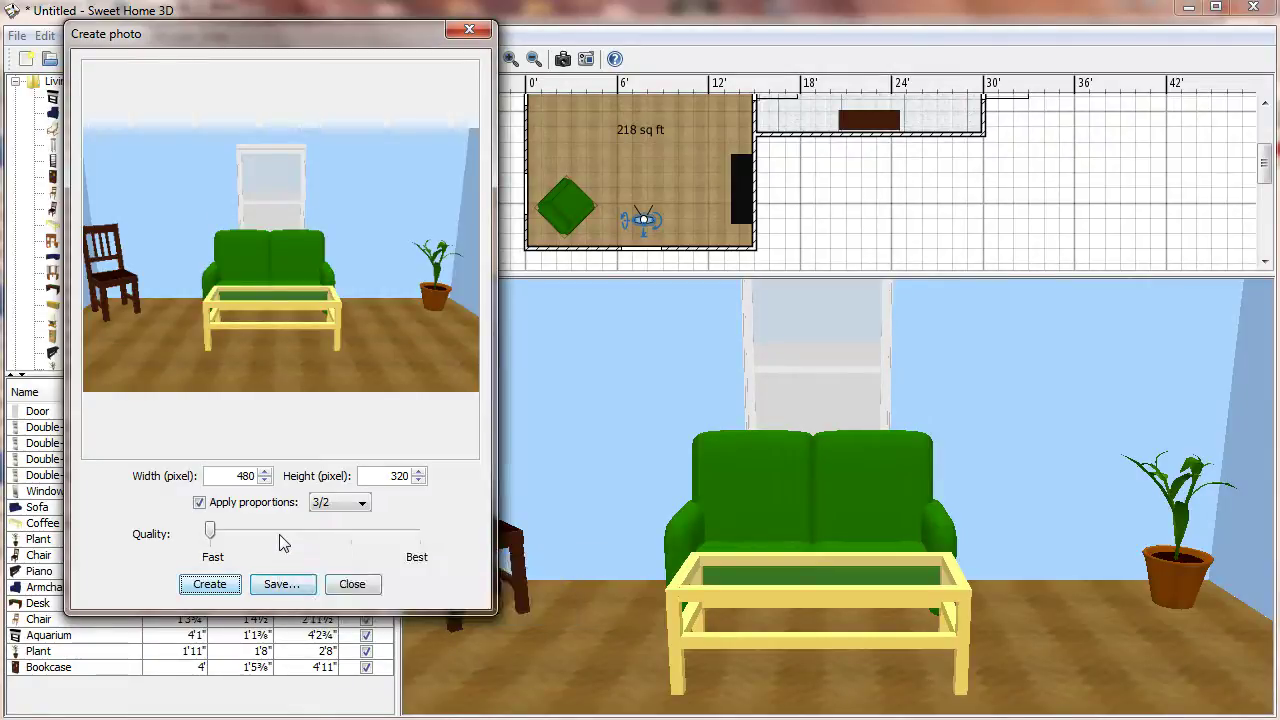
{"action": "left_click", "coordinate": [280, 533]}
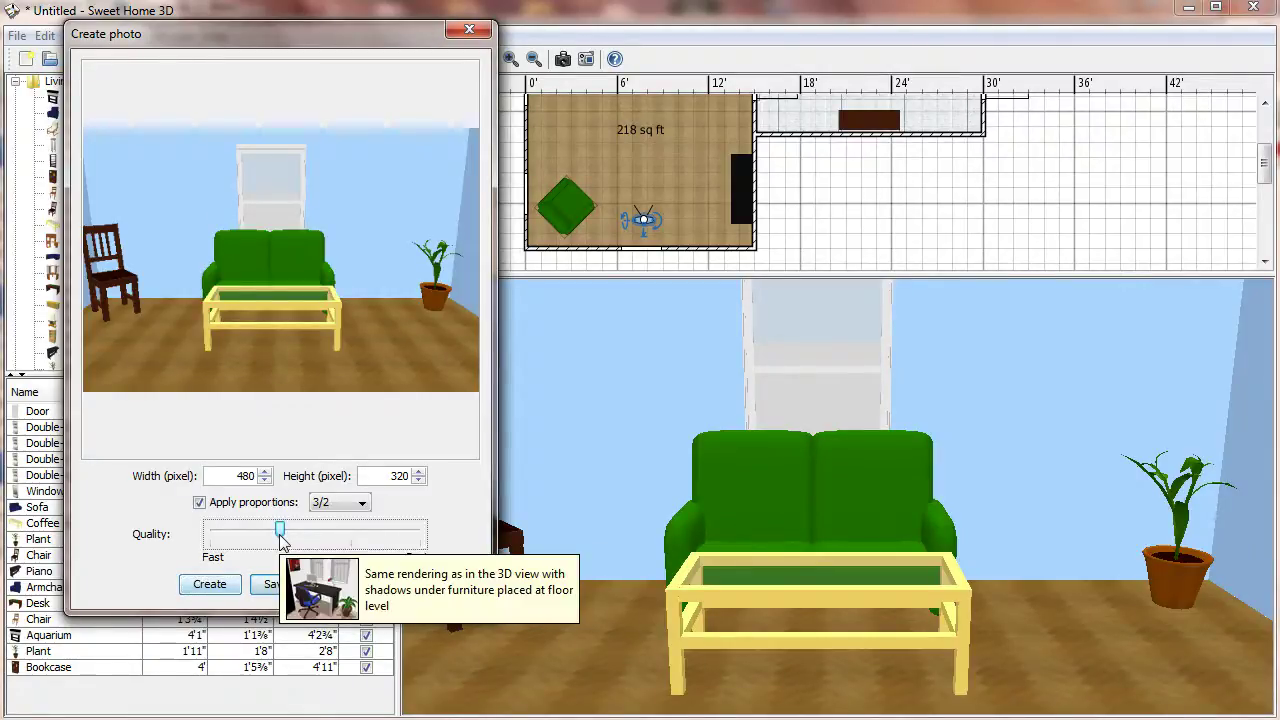
{"action": "left_click", "coordinate": [210, 587]}
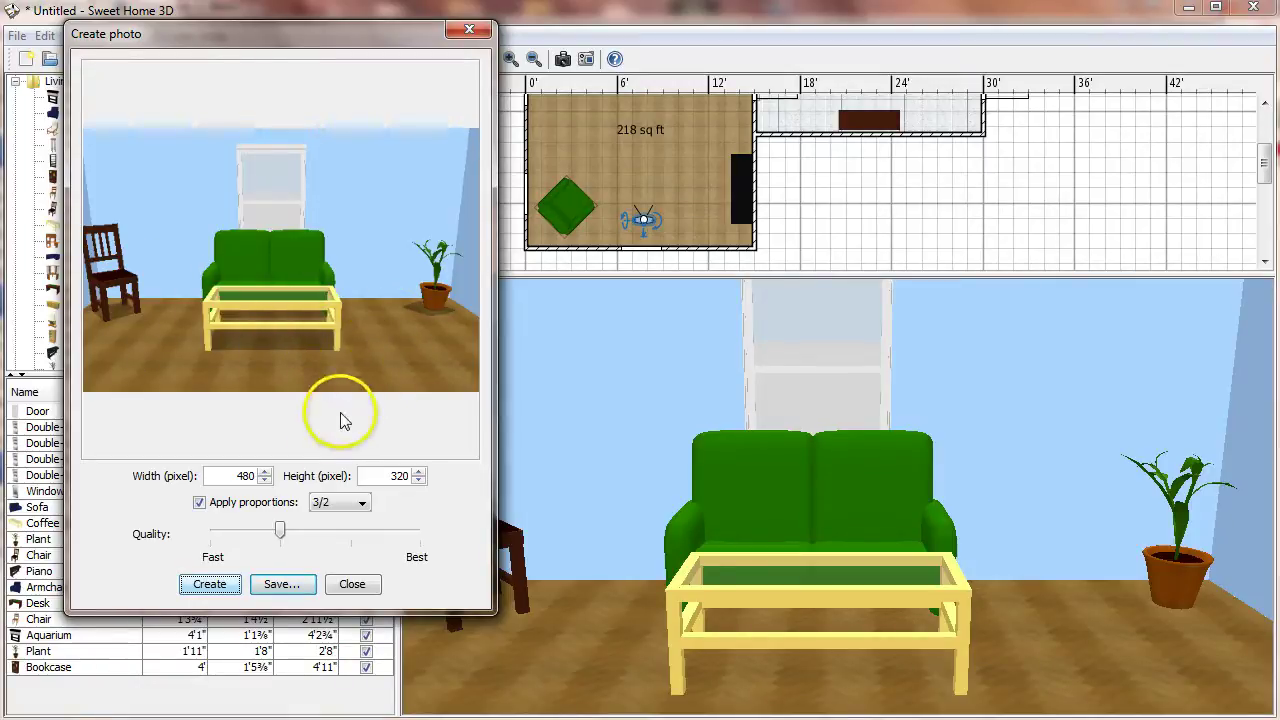
Raise quality to the third level, add ceiling lights, and render the photo.
{"action": "left_click", "coordinate": [352, 538]}
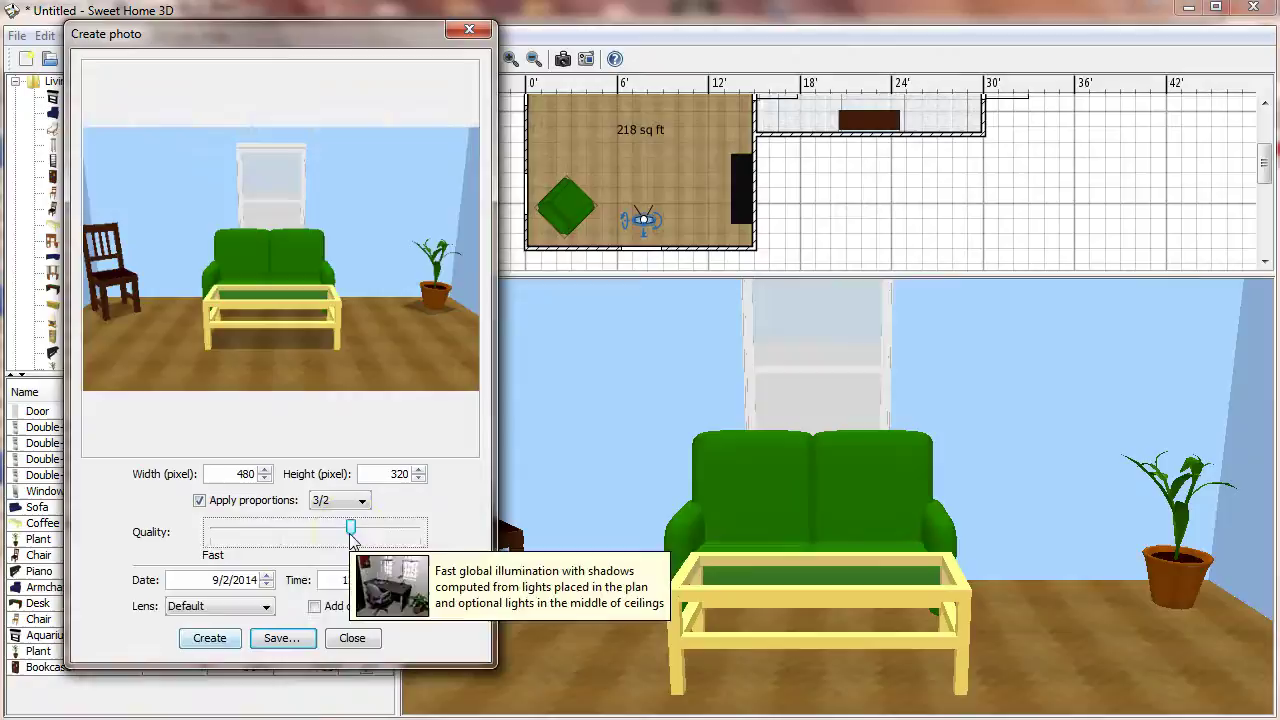
{"action": "left_click", "coordinate": [355, 529]}
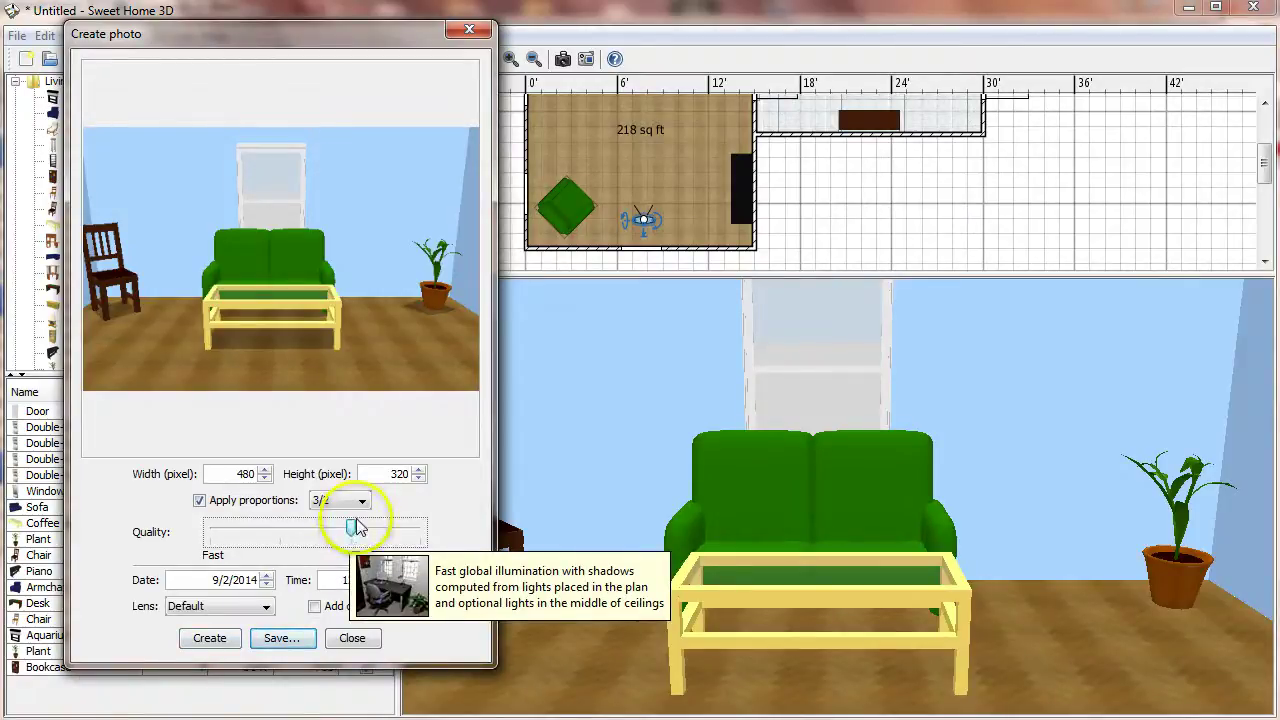
{"action": "left_click", "coordinate": [364, 518]}
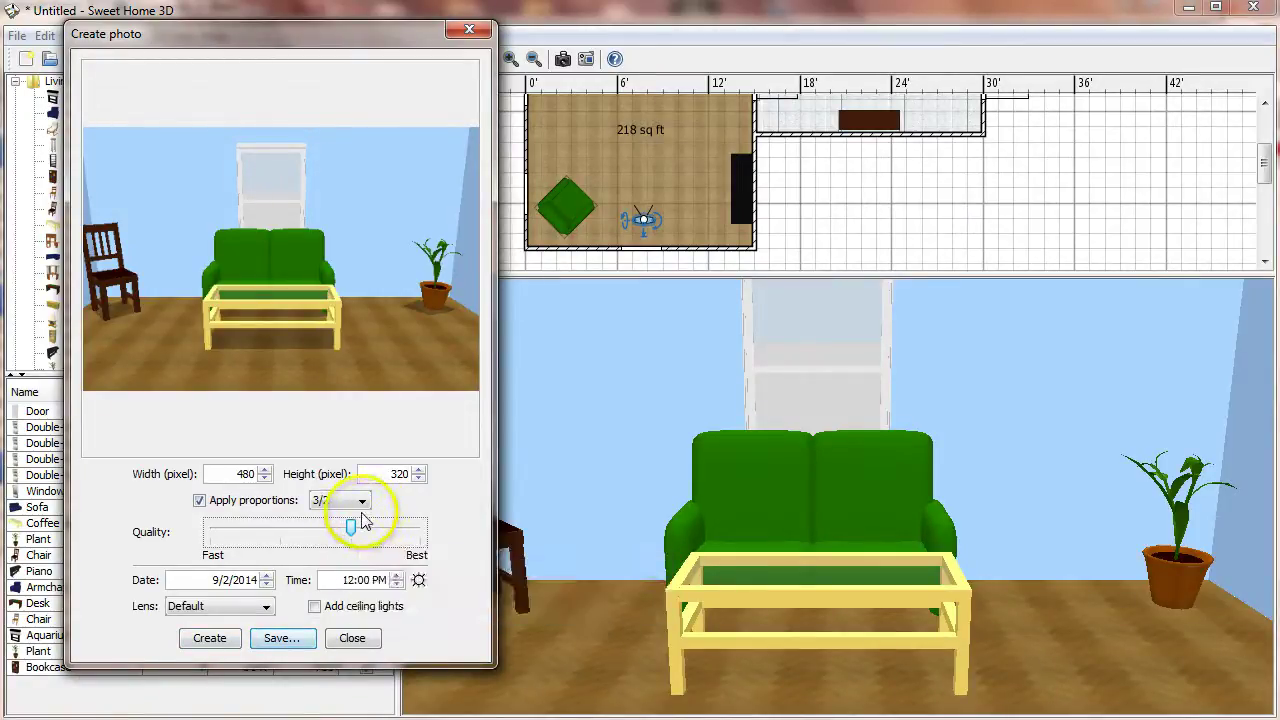
{"action": "left_click", "coordinate": [315, 607]}
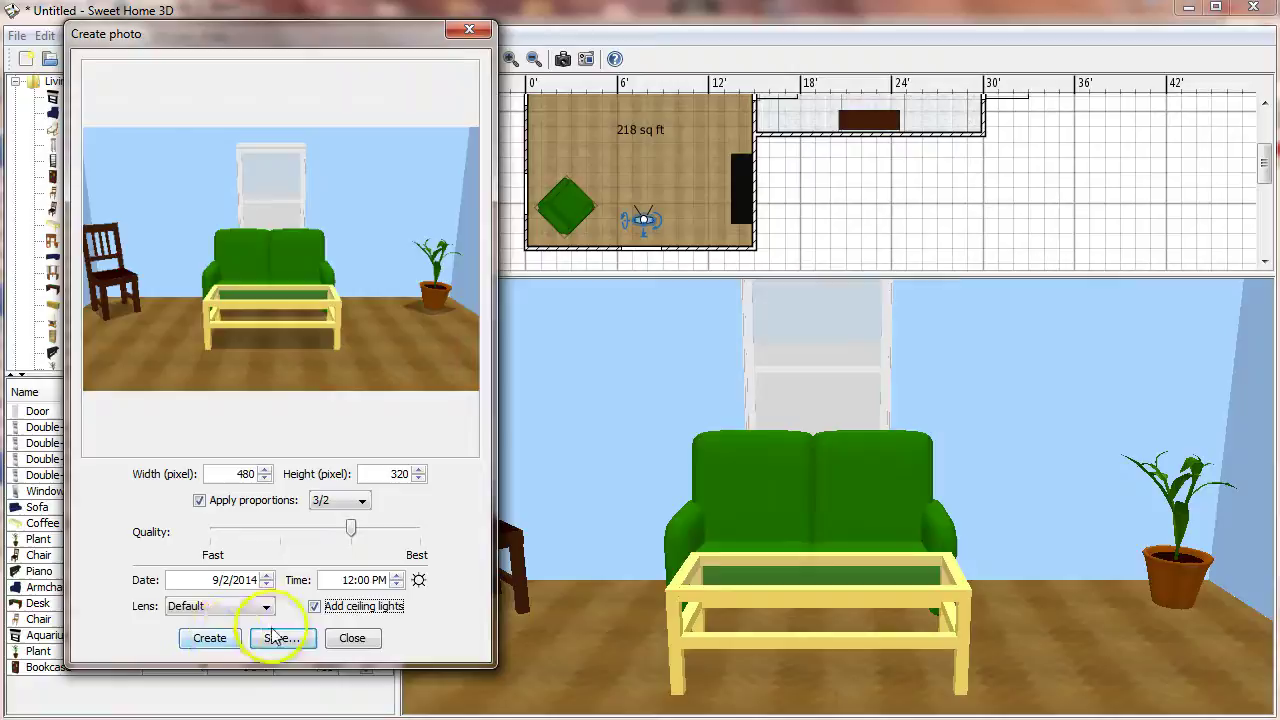
{"action": "left_click", "coordinate": [210, 638]}
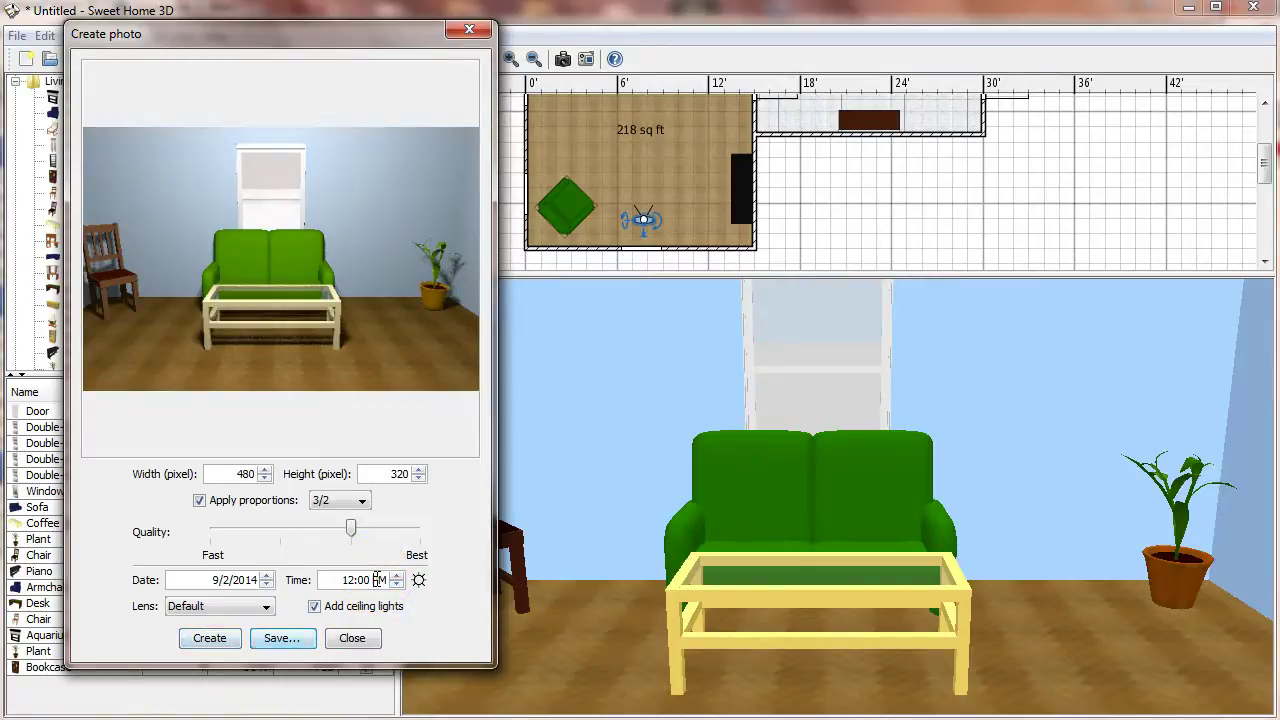
Set the photo time to 12:00 AM and render the midnight photo.
{"action": "left_click", "coordinate": [398, 585]}
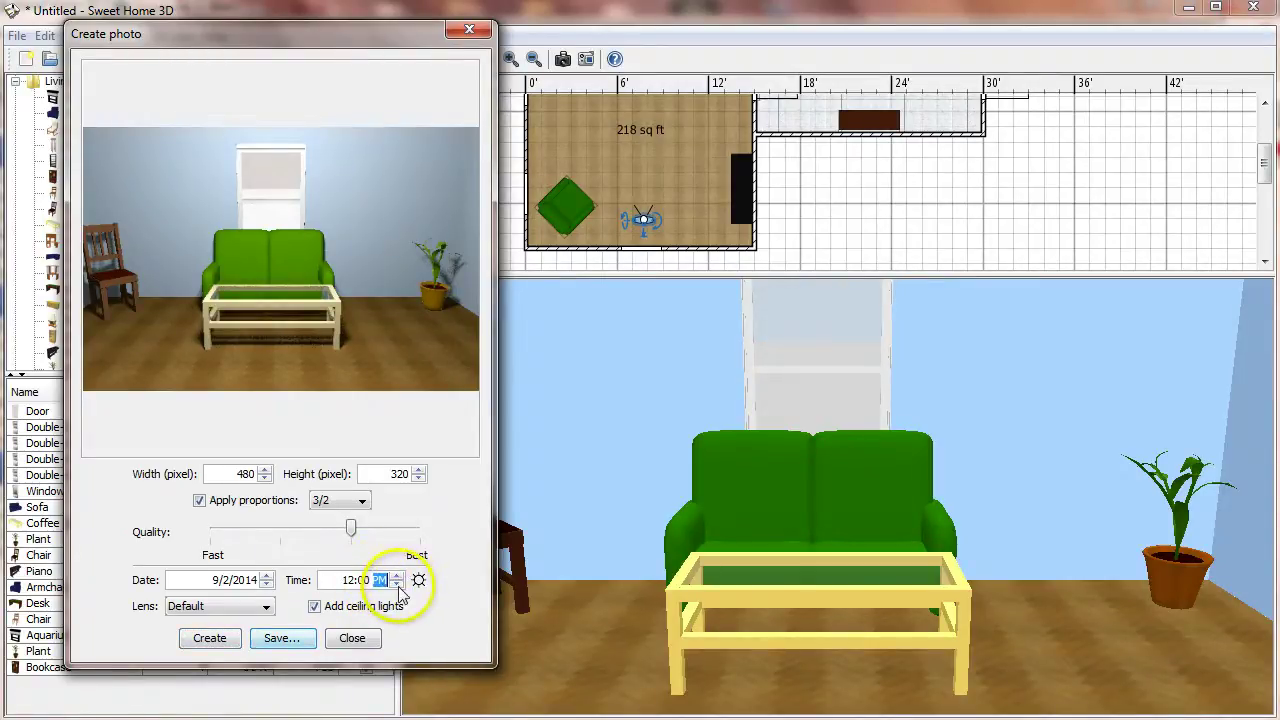
{"action": "type", "text": "am"}
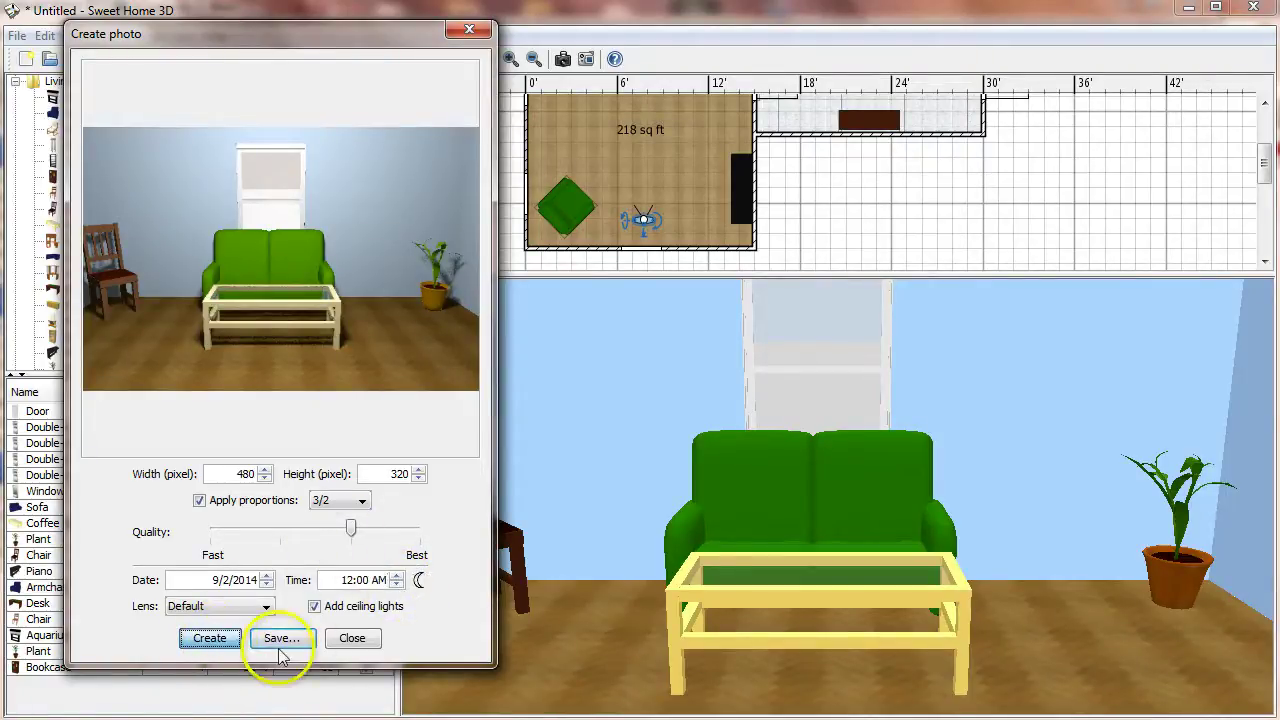
{"action": "left_click", "coordinate": [212, 637]}
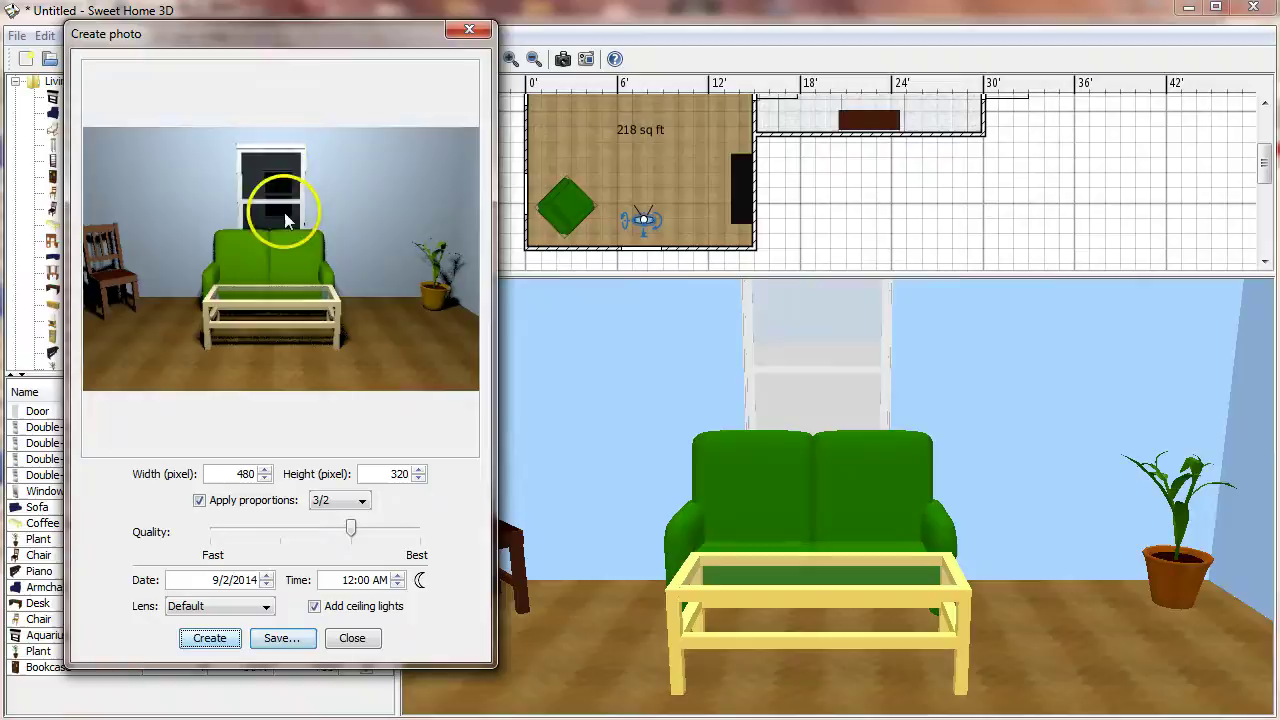
Step the photo time back and exclude ceiling lights from the photo.
{"action": "triple_click", "coordinate": [377, 580]}
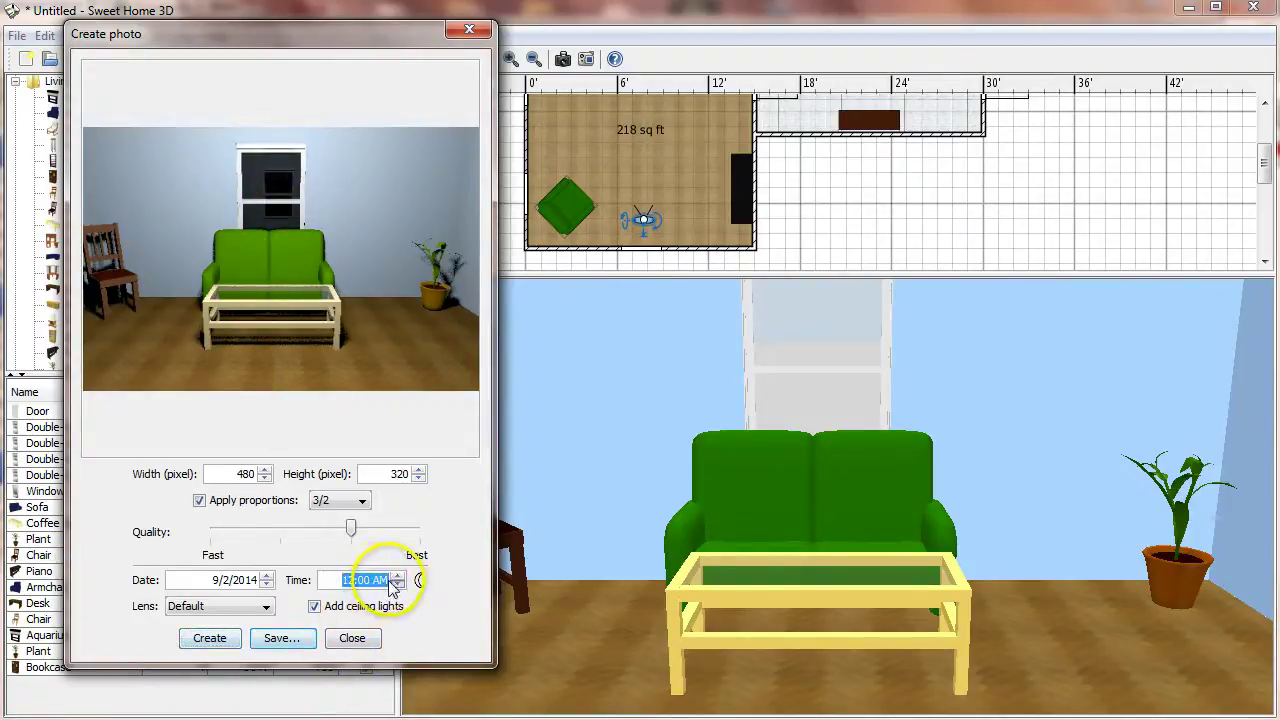
{"action": "left_click", "coordinate": [397, 585]}
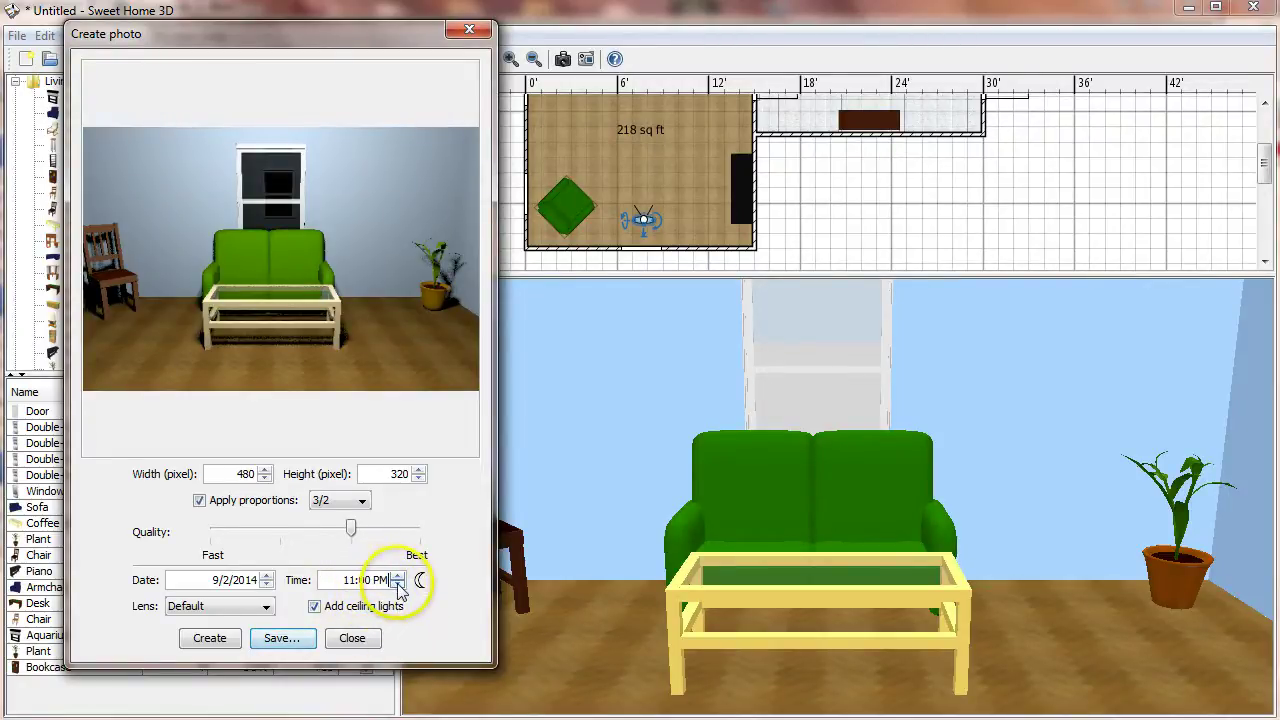
{"action": "left_click", "coordinate": [398, 585]}
{"action": "left_click", "coordinate": [398, 585]}
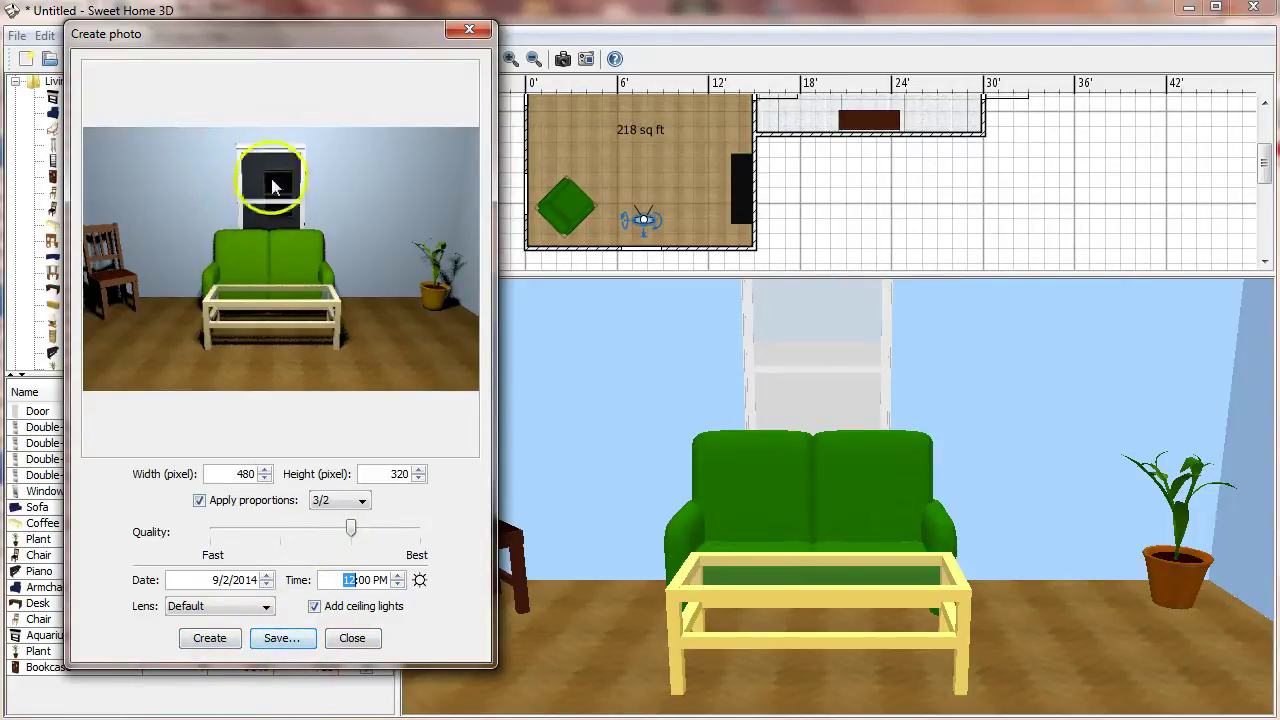
{"action": "left_click", "coordinate": [314, 606]}
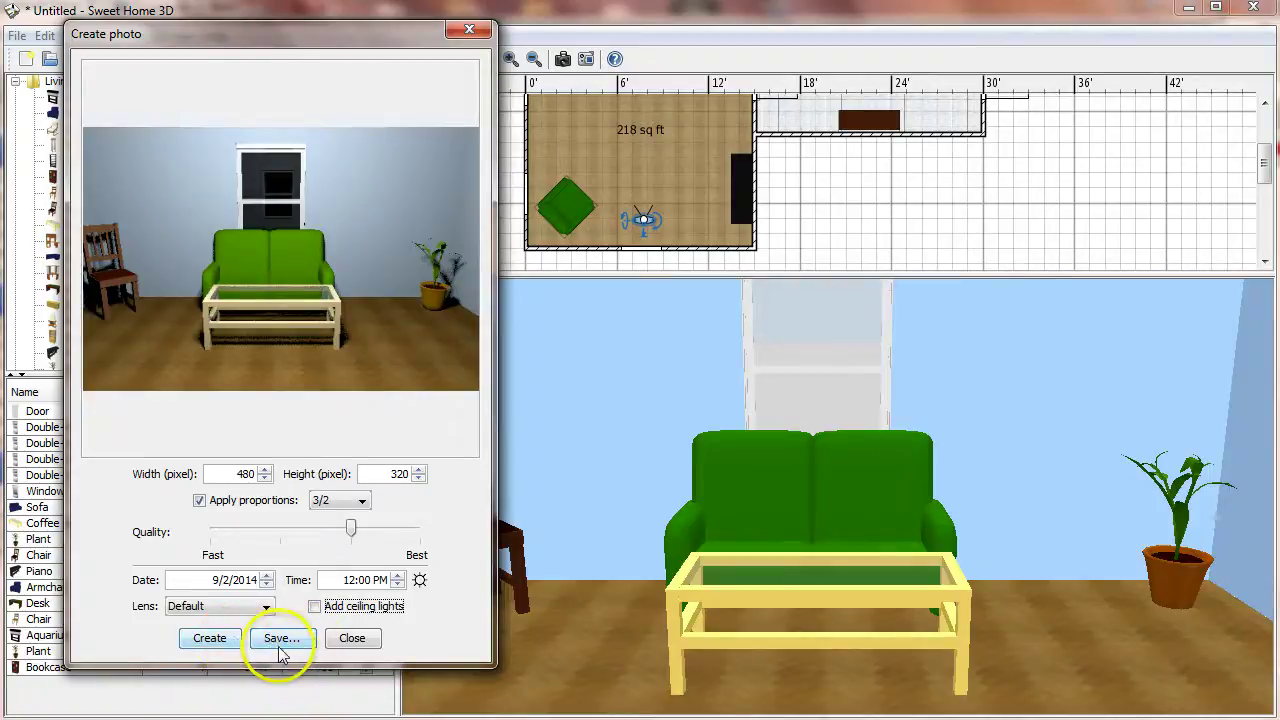
Close the photo creator, enlarge the plan, and expand the Lights catalog category instead of Living room.
{"action": "left_click", "coordinate": [354, 639]}
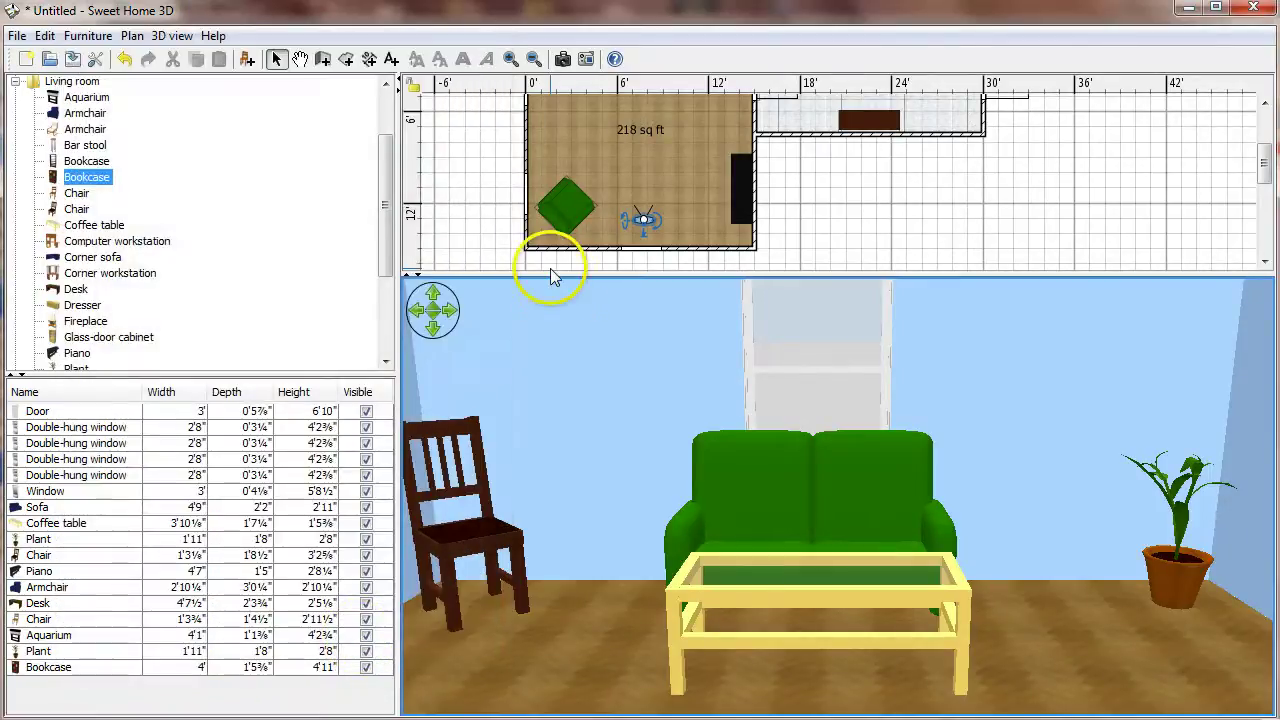
{"action": "left_click_drag", "start_coordinate": [1183, 276], "coordinate": [1157, 557]}
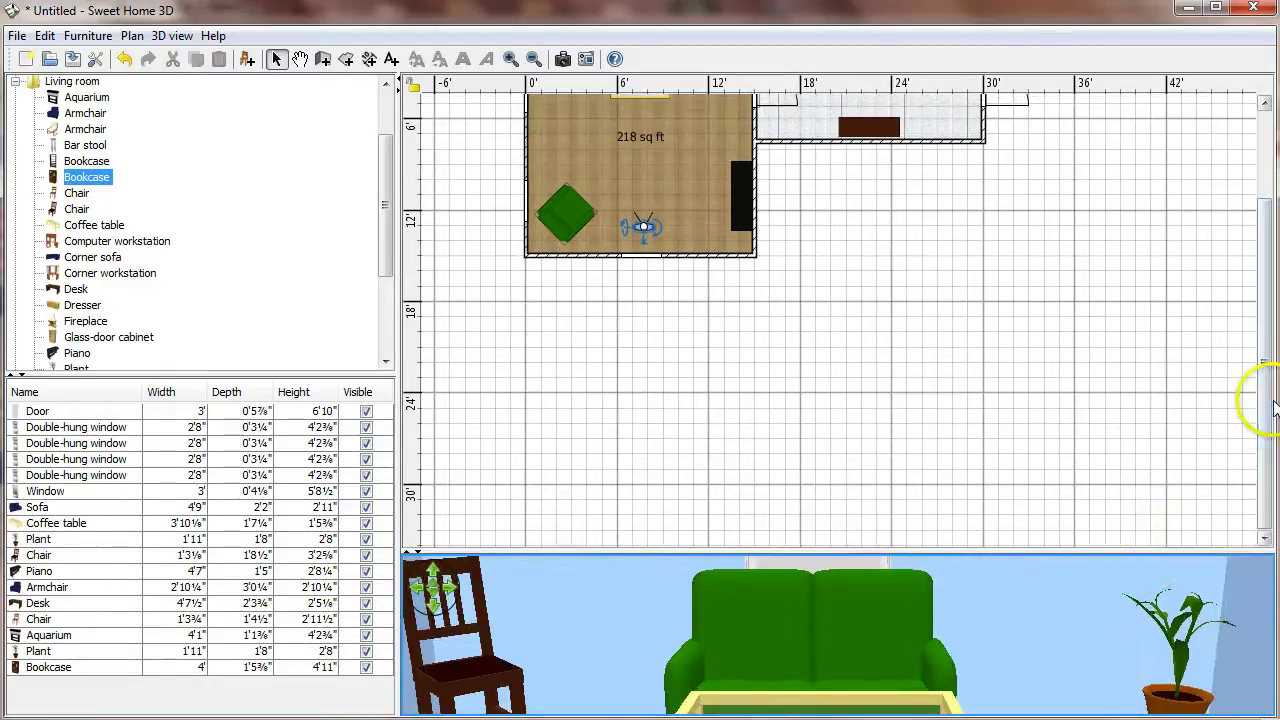
{"action": "left_click_drag", "start_coordinate": [1273, 405], "coordinate": [1257, 294]}
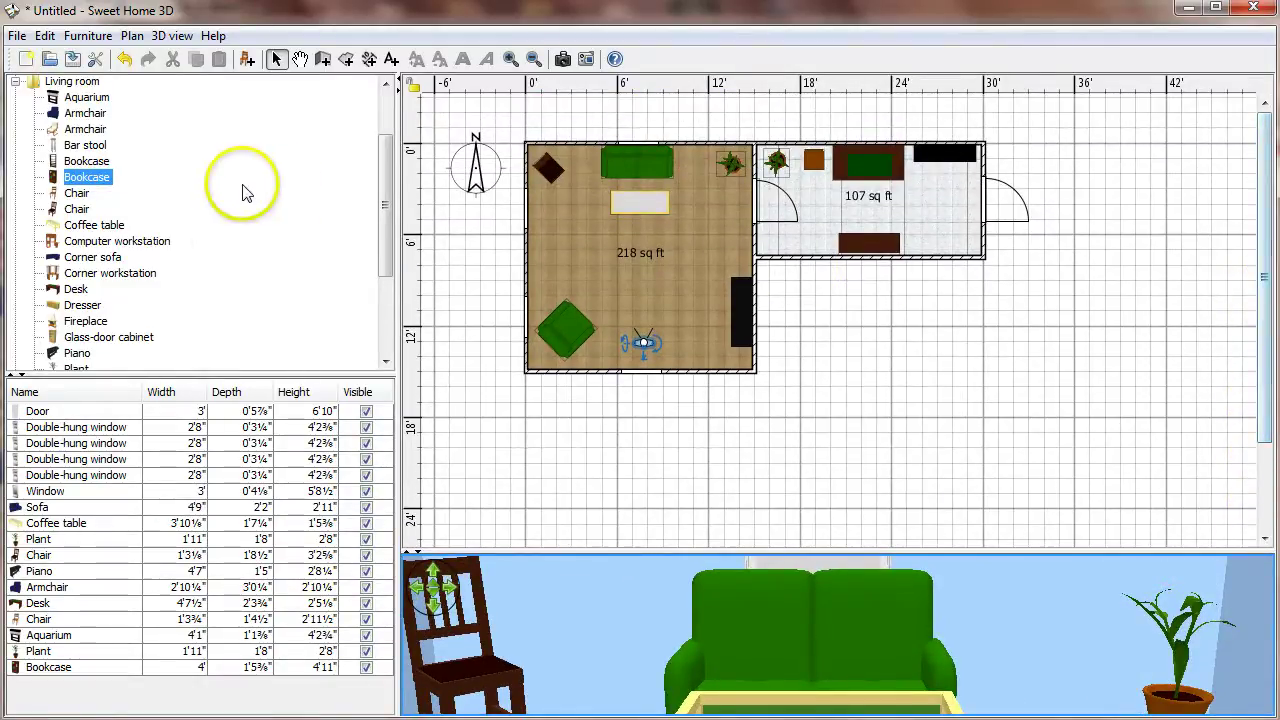
{"action": "left_click", "coordinate": [14, 81]}
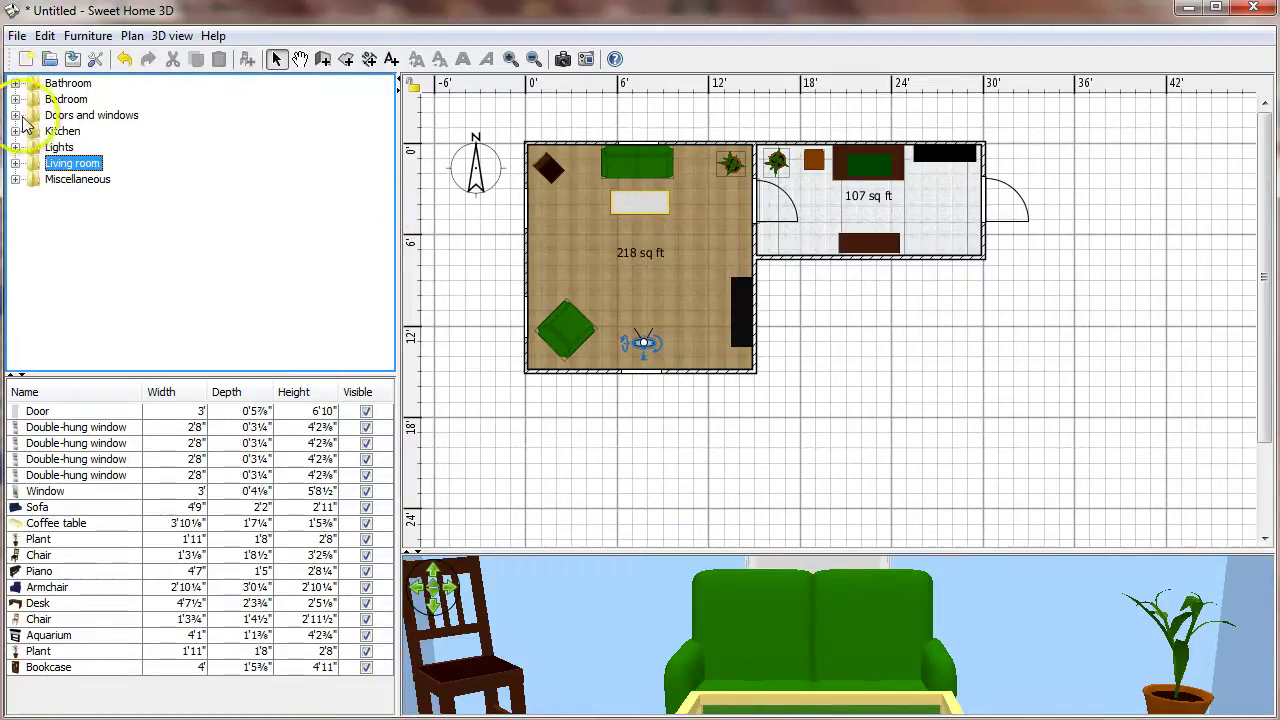
{"action": "left_click", "coordinate": [15, 147]}
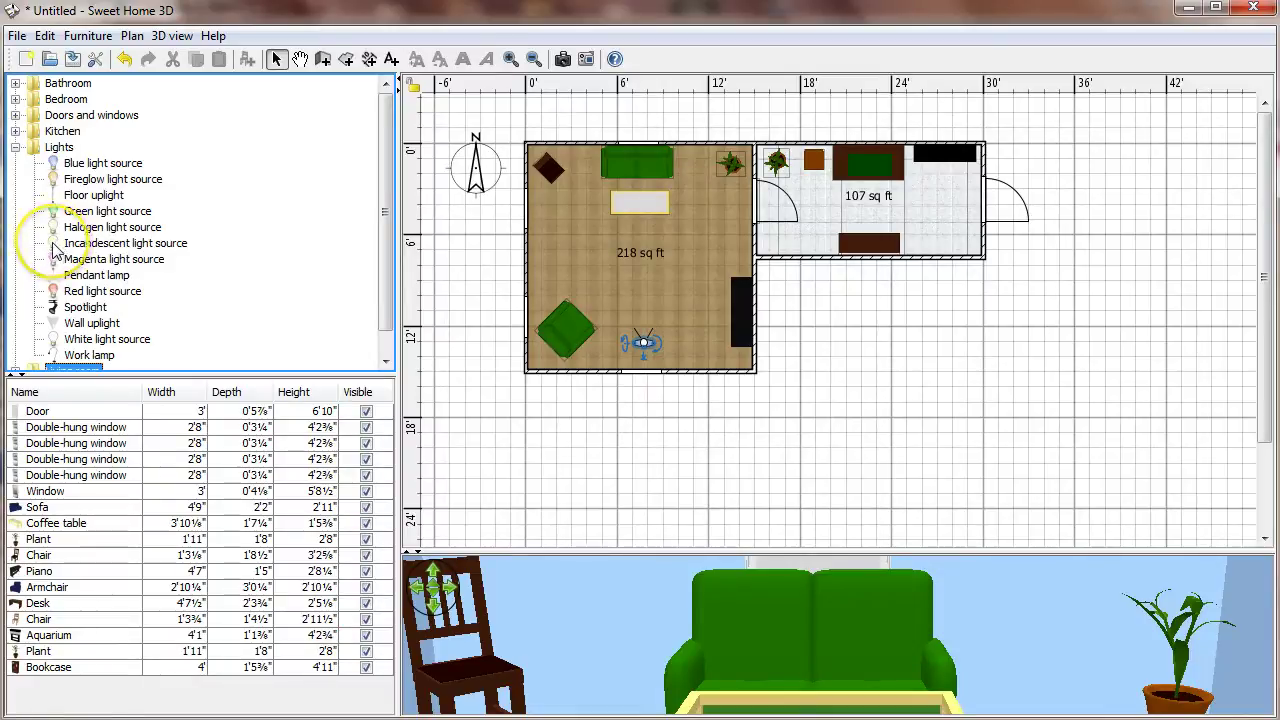
Place four Incandescent light sources around the coffee table, armchair and right wall.
{"action": "left_click_drag", "start_coordinate": [55, 248], "coordinate": [591, 212]}
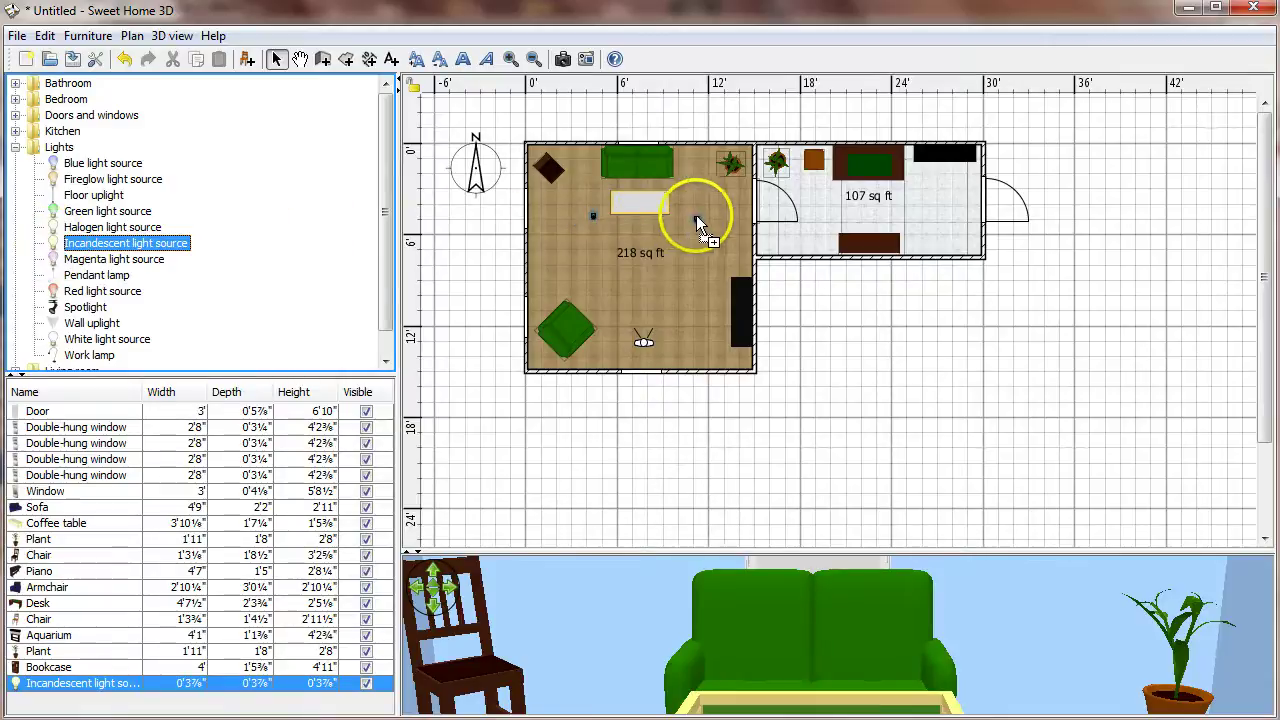
{"action": "left_click_drag", "start_coordinate": [702, 218], "coordinate": [701, 216]}
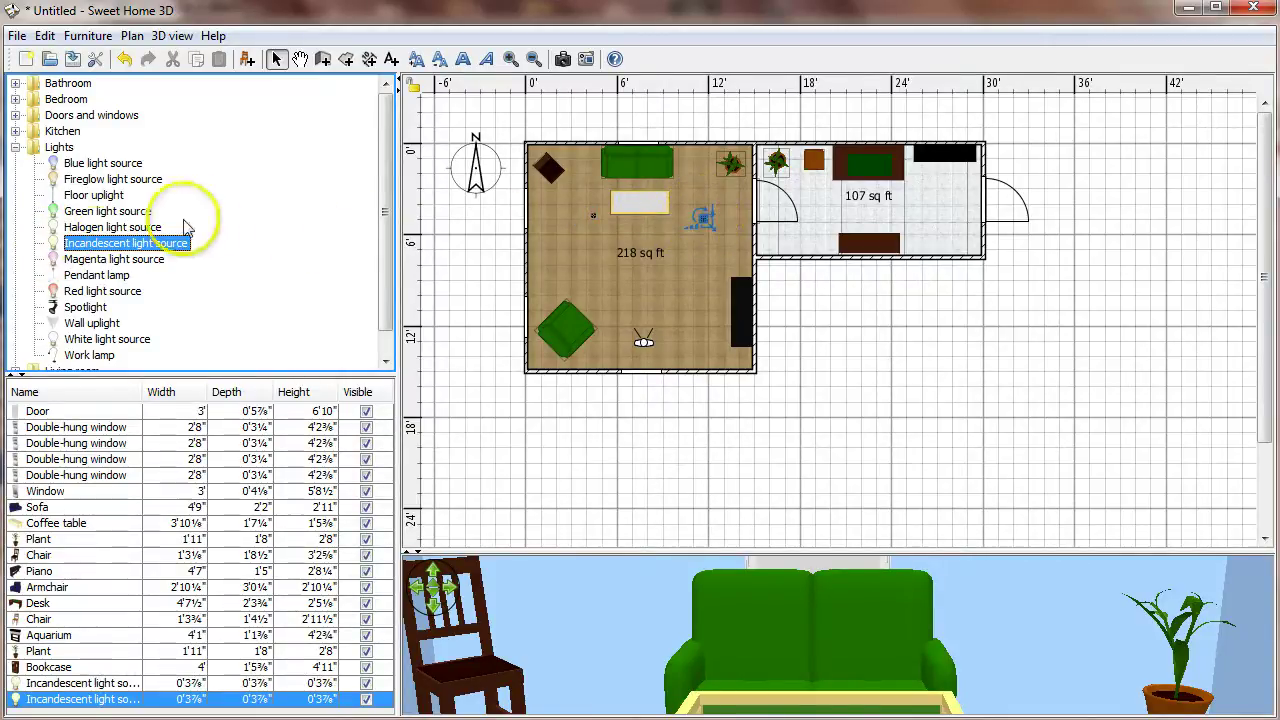
{"action": "left_click_drag", "start_coordinate": [55, 248], "coordinate": [585, 309]}
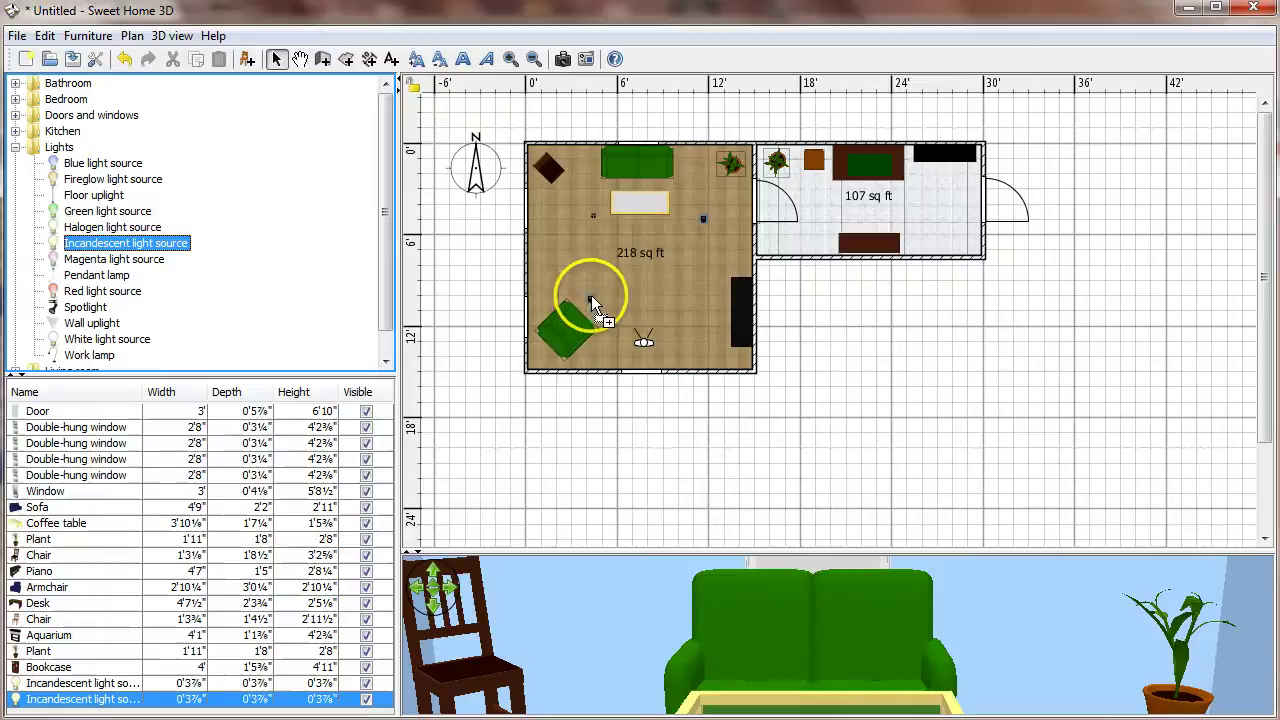
{"action": "left_click_drag", "start_coordinate": [591, 297], "coordinate": [591, 303]}
{"action": "left_click_drag", "start_coordinate": [80, 243], "coordinate": [700, 306]}
Lower the first light's power to 30% and the second light's to 35%.
{"action": "double_click", "coordinate": [591, 213]}
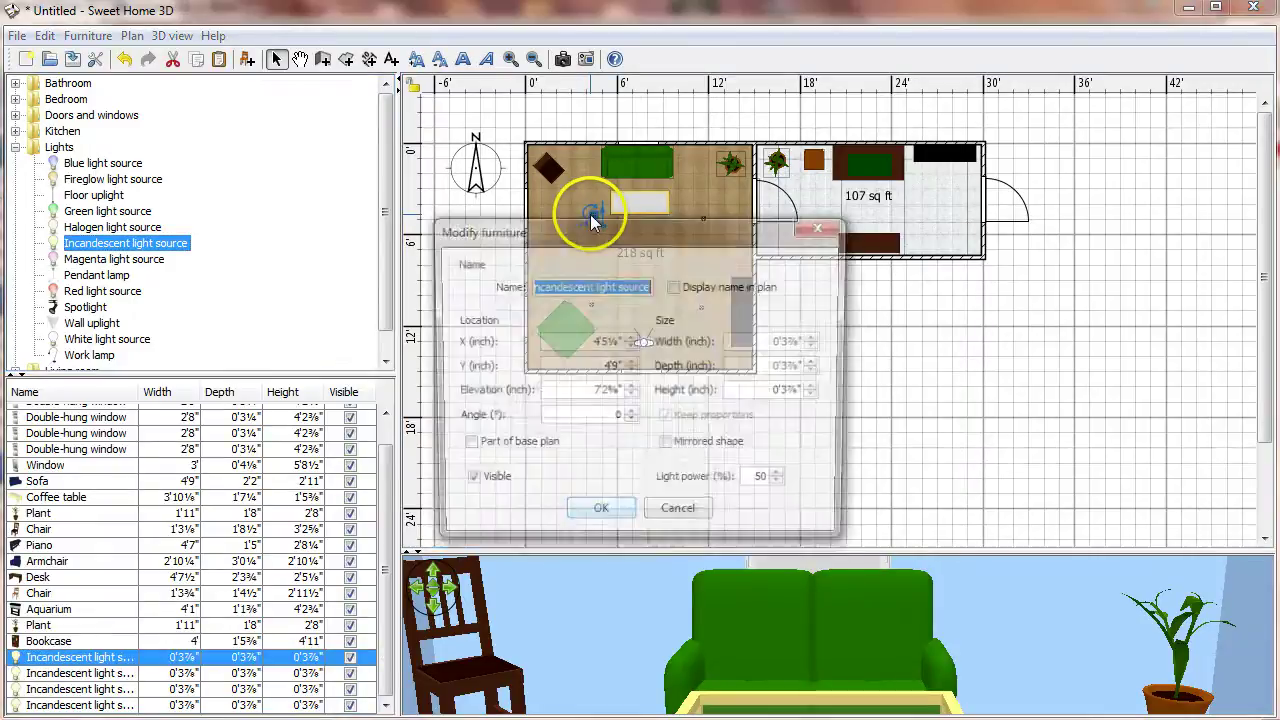
{"action": "left_click", "coordinate": [766, 483]}
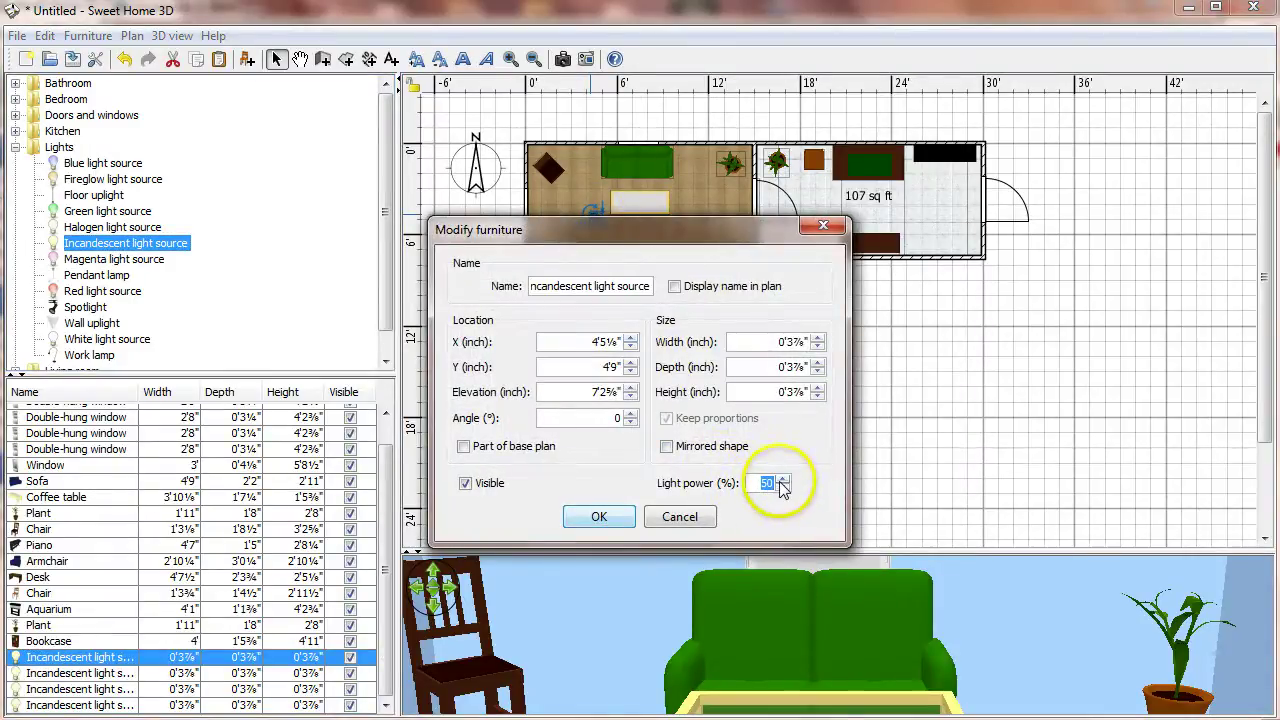
{"action": "type", "text": "30"}
{"action": "left_click", "coordinate": [598, 516]}
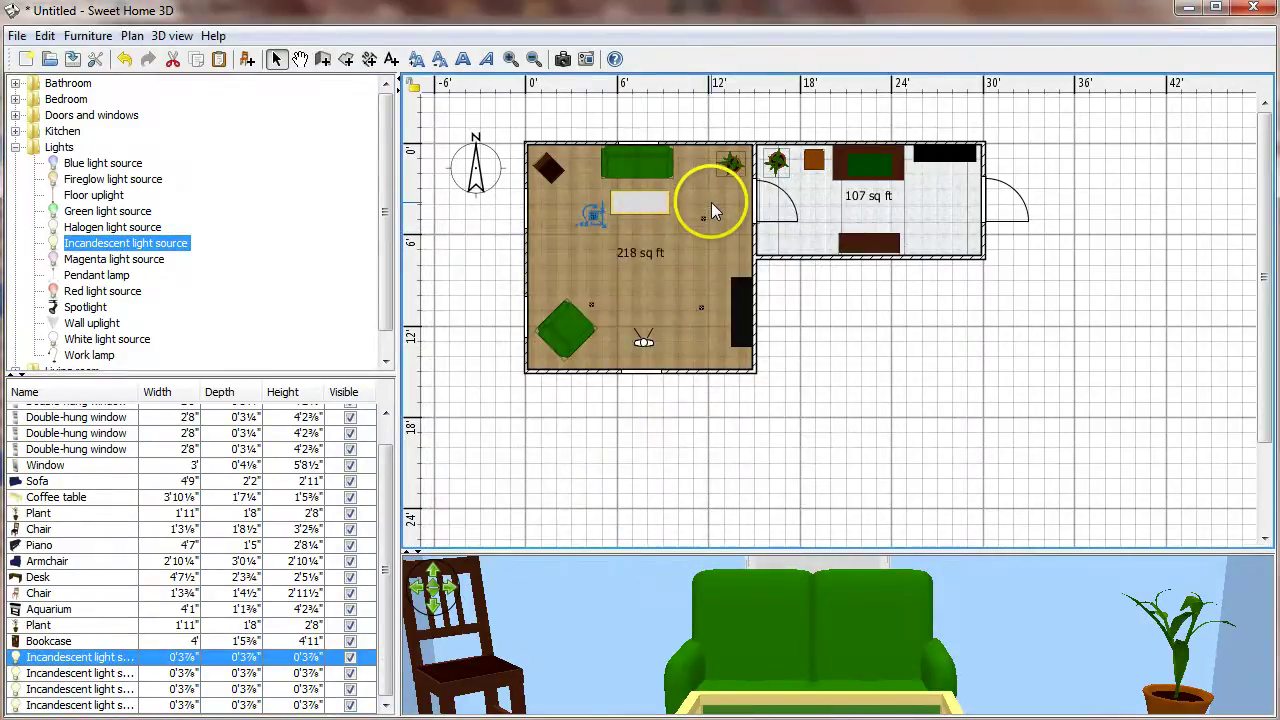
{"action": "double_click", "coordinate": [703, 219]}
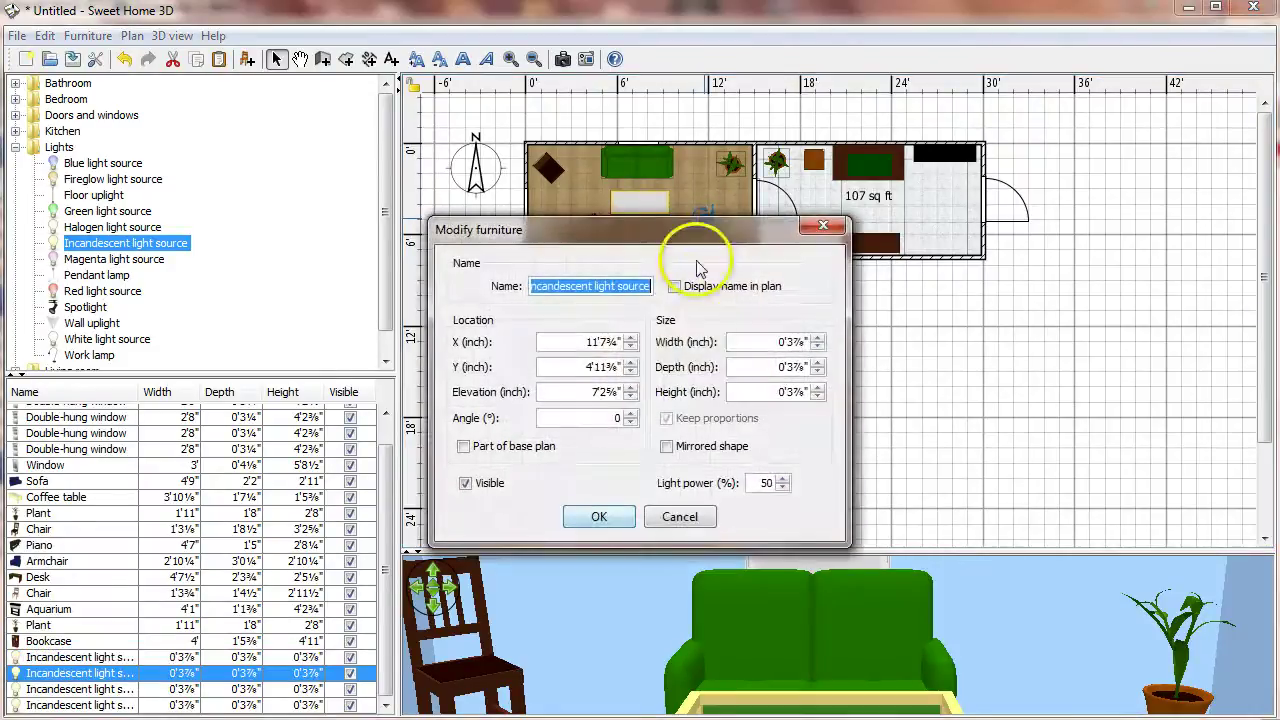
{"action": "left_click", "coordinate": [762, 483]}
{"action": "type", "text": "35"}
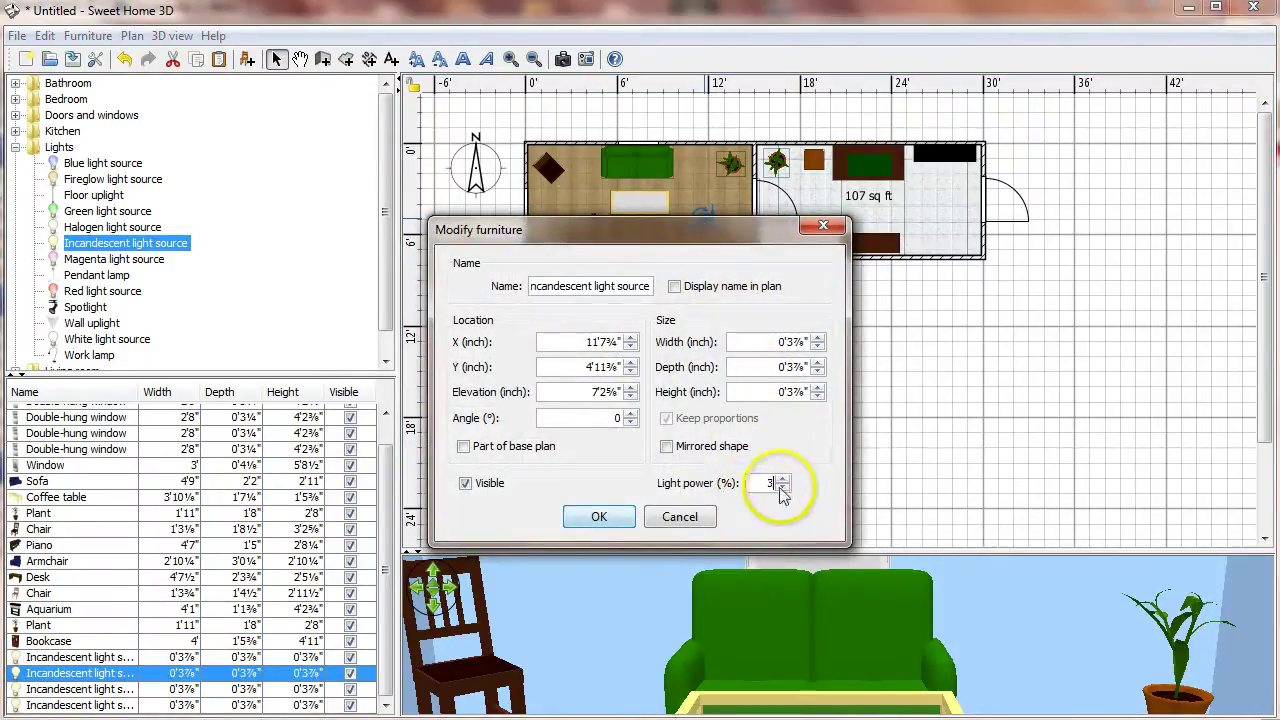
{"action": "left_click", "coordinate": [609, 530]}
Lower the third and fourth lights' power to 35%.
{"action": "double_click", "coordinate": [573, 306]}
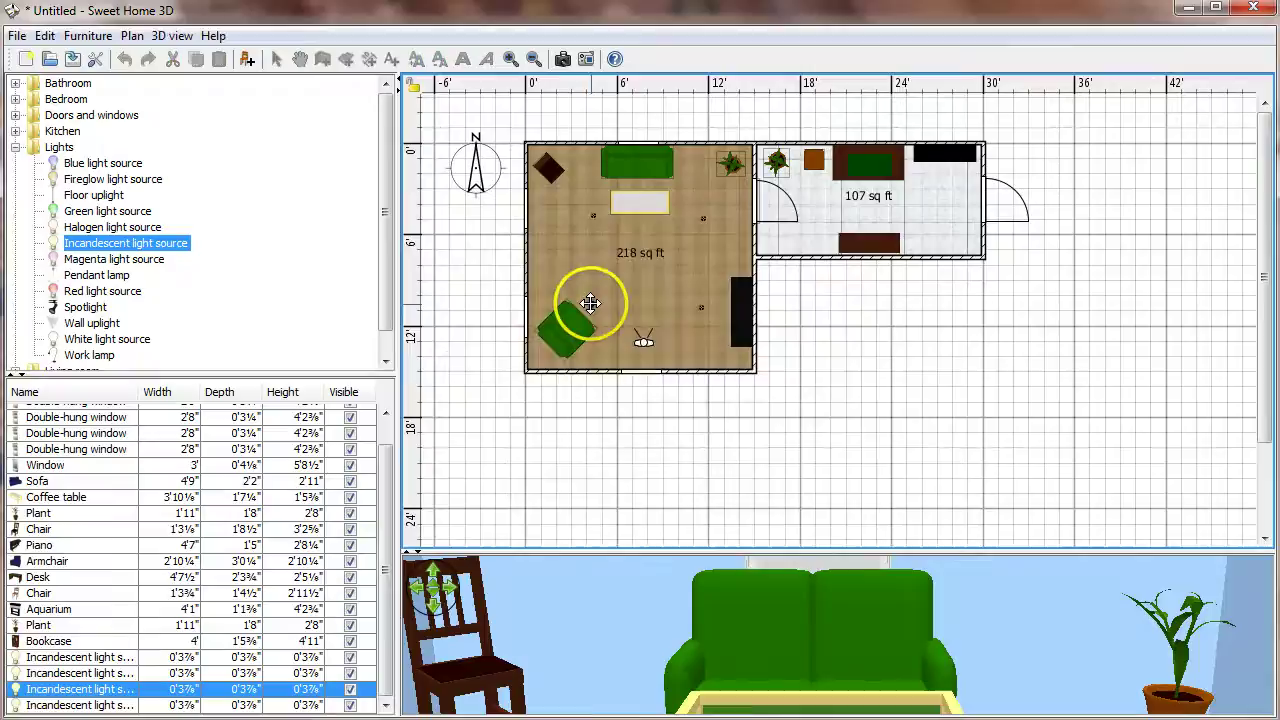
{"action": "double_click", "coordinate": [762, 483]}
{"action": "type", "text": "35"}
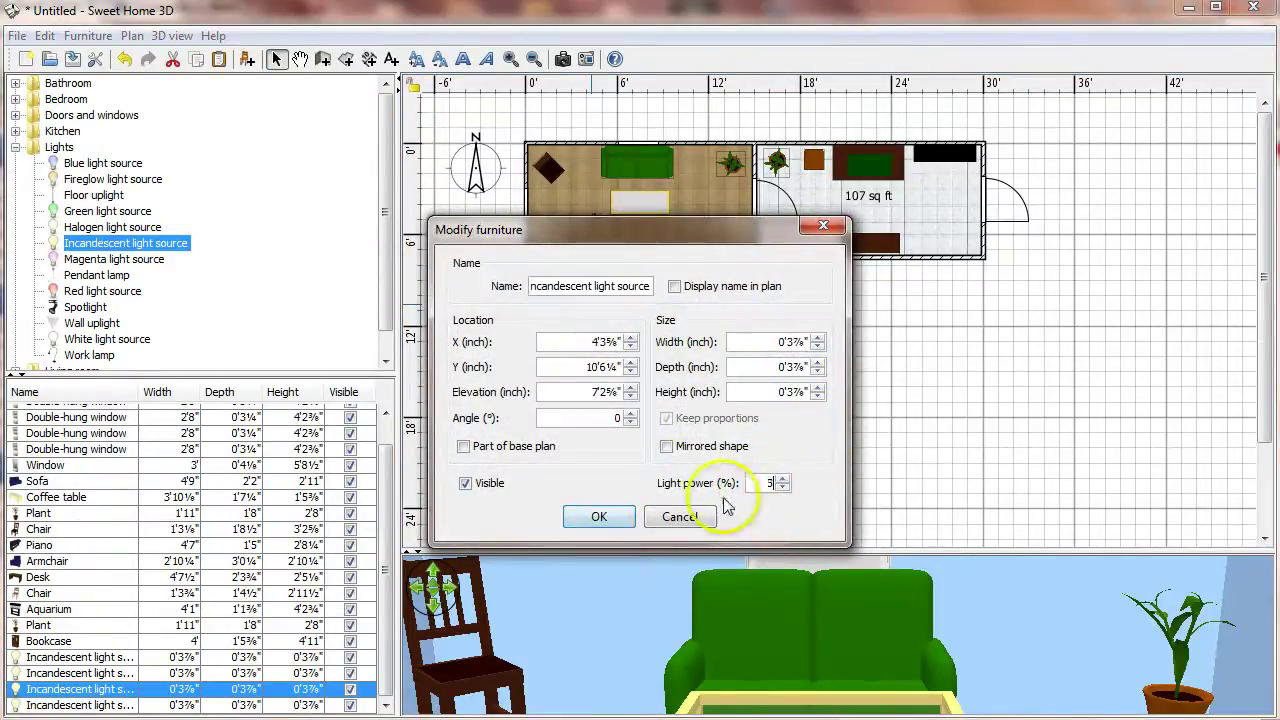
{"action": "left_click", "coordinate": [624, 519]}
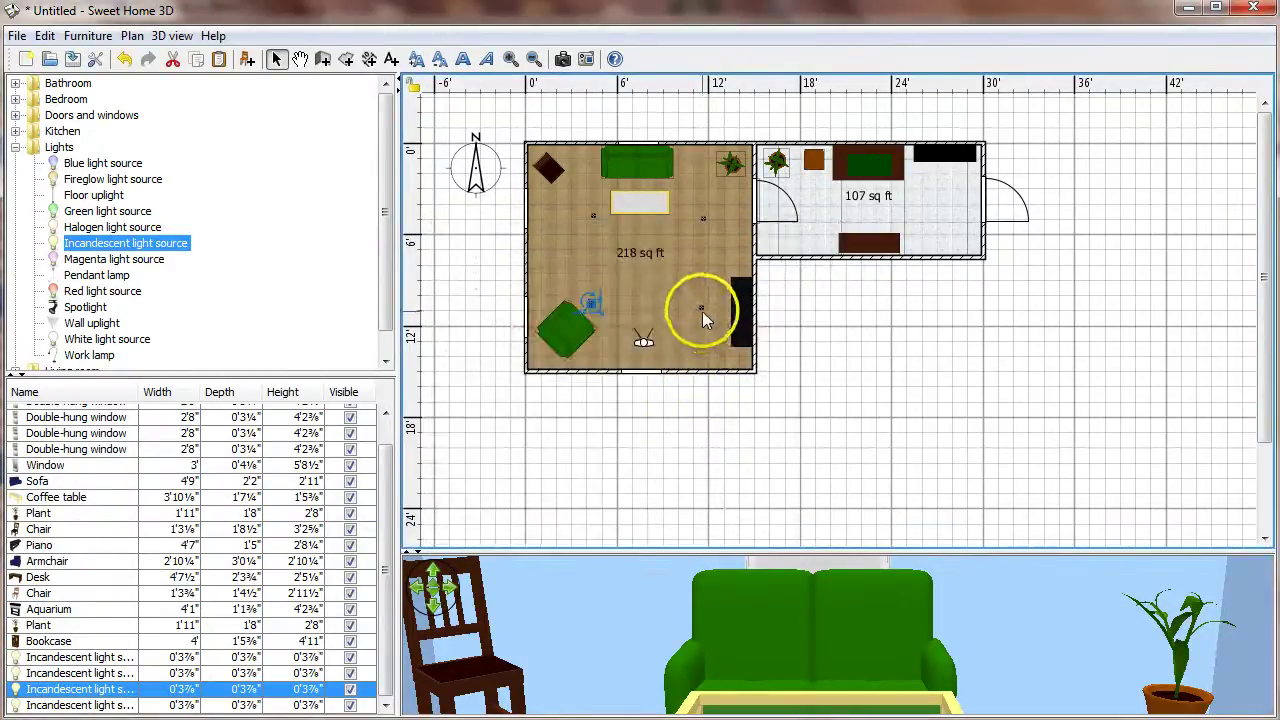
{"action": "double_click", "coordinate": [702, 311]}
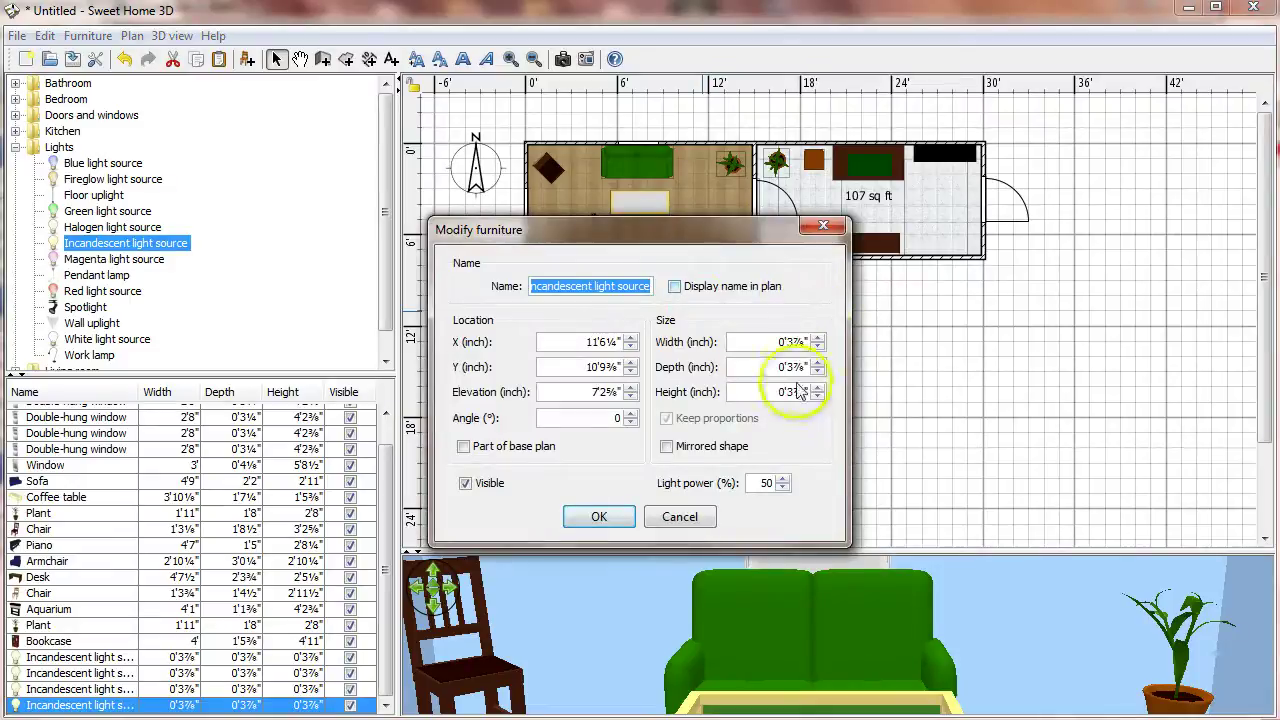
{"action": "double_click", "coordinate": [766, 483]}
{"action": "type", "text": "35"}
{"action": "left_click", "coordinate": [600, 517]}
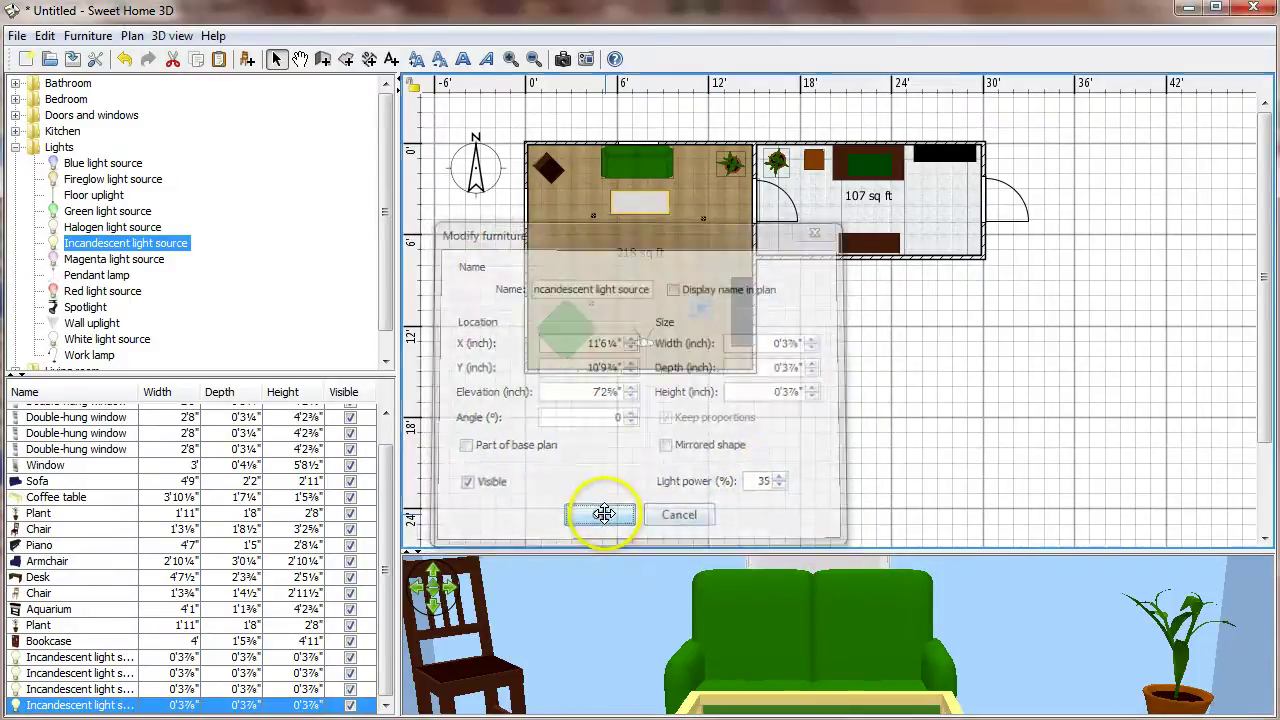
Render a photo of the sofa, coffee table, chair and plant with 3D view > Create photo.
{"action": "left_click", "coordinate": [175, 38]}
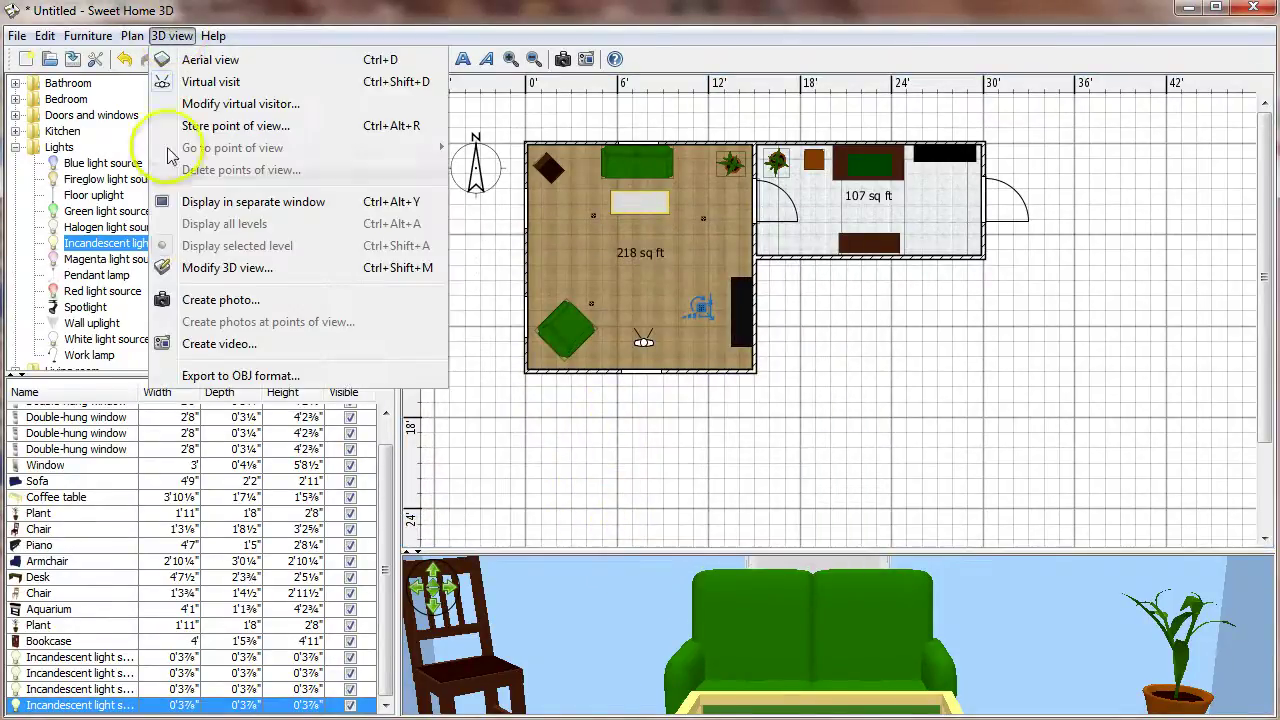
{"action": "left_click", "coordinate": [205, 294]}
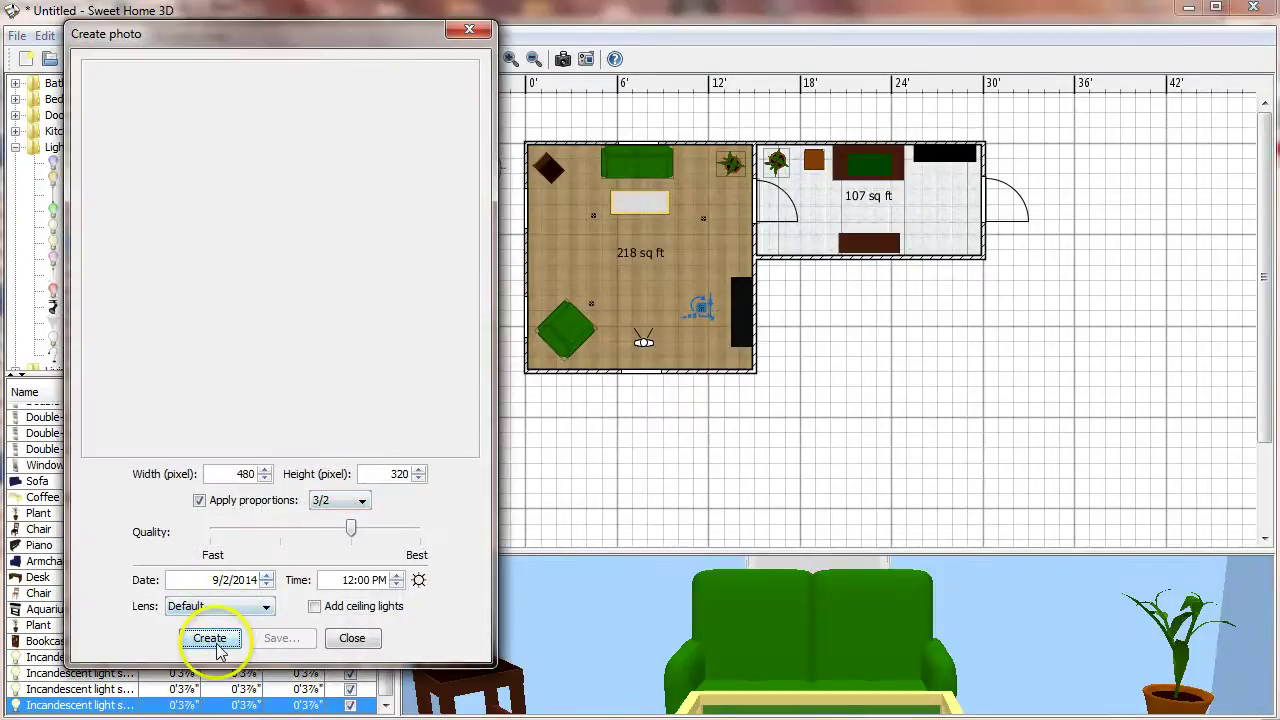
{"action": "left_click", "coordinate": [212, 640]}
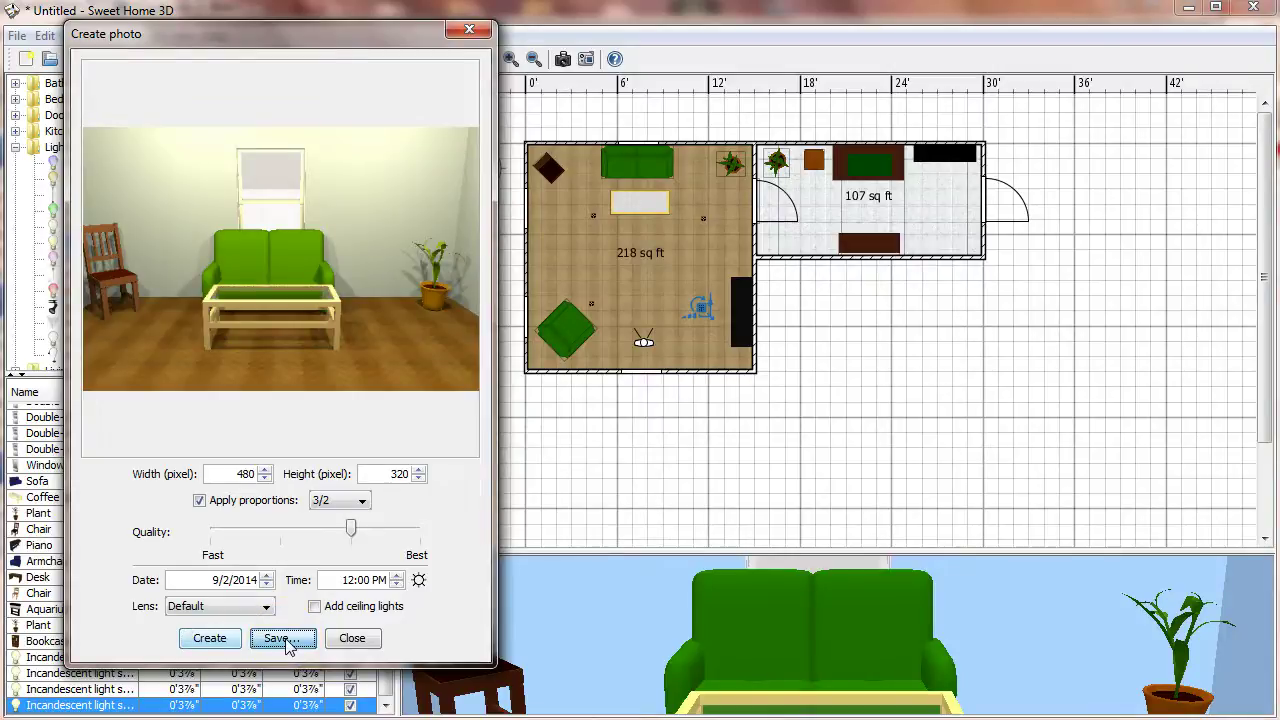
Begin saving the photo as PNG, cancel the save, and close the Create photo window.
{"action": "left_click", "coordinate": [285, 641]}
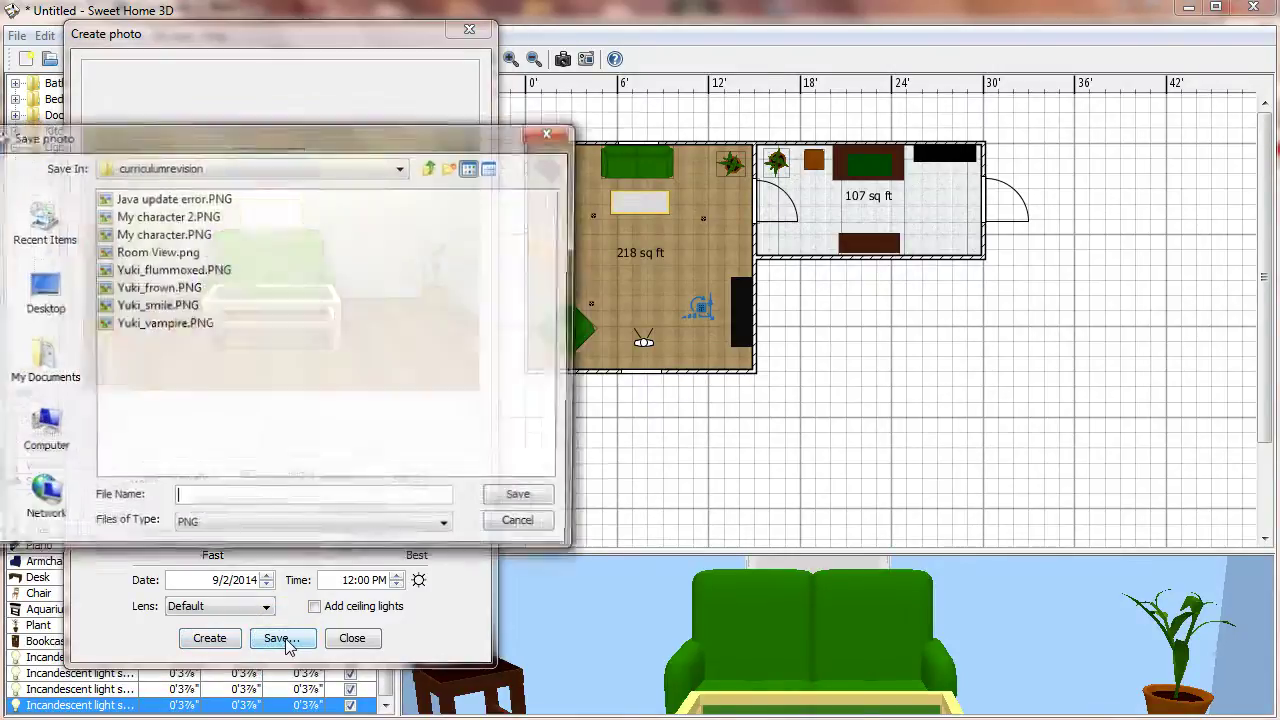
{"action": "left_click_drag", "start_coordinate": [205, 139], "coordinate": [338, 133]}
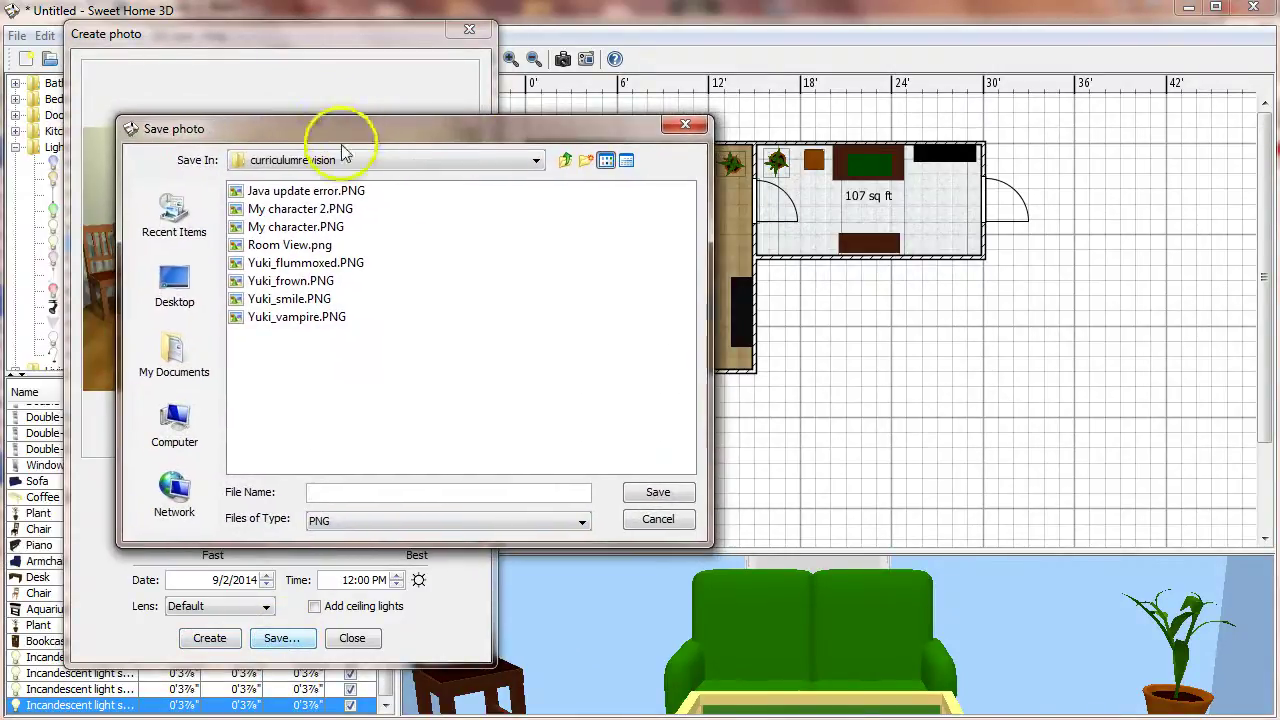
{"action": "left_click", "coordinate": [584, 521]}
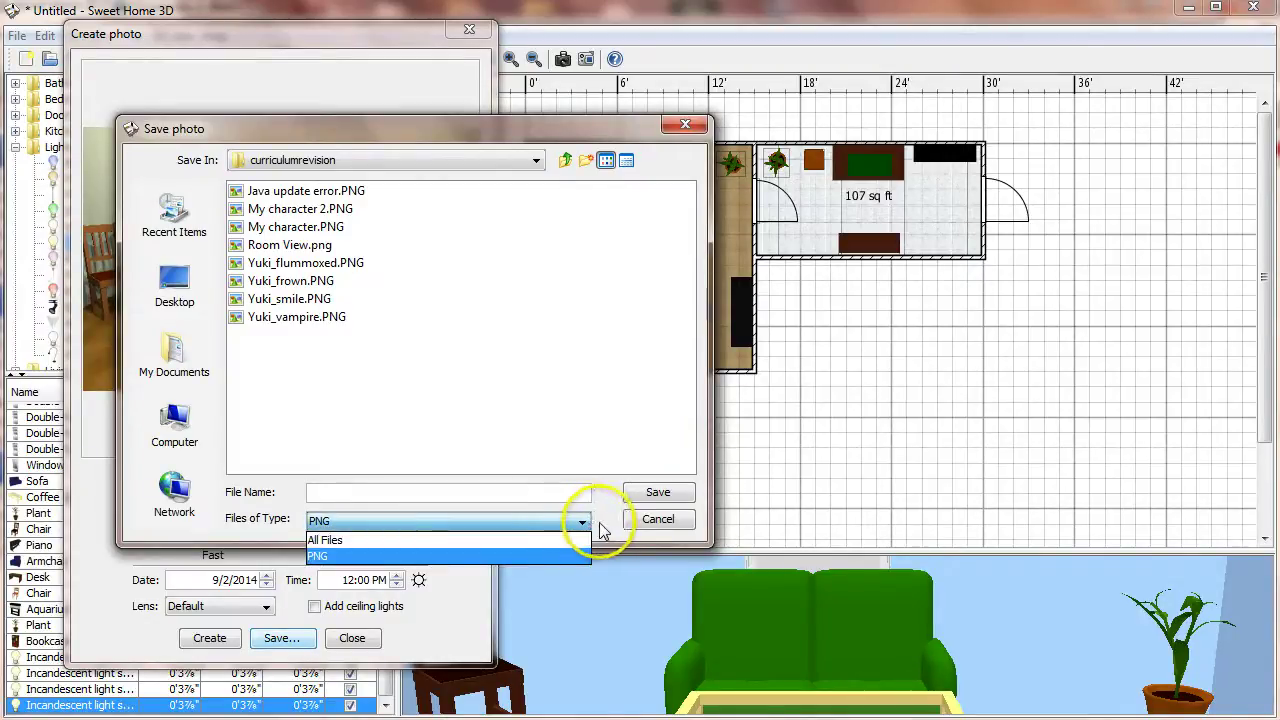
{"action": "left_click", "coordinate": [590, 526]}
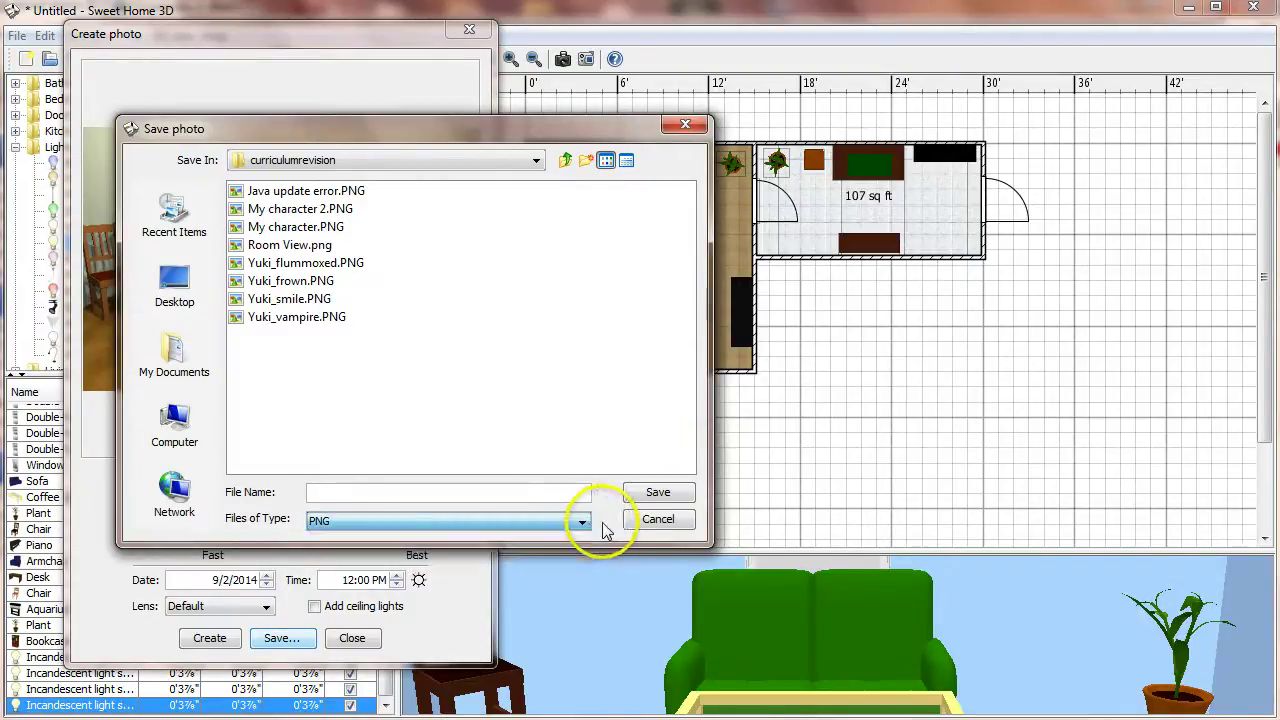
{"action": "left_click", "coordinate": [663, 527]}
{"action": "left_click", "coordinate": [354, 640]}
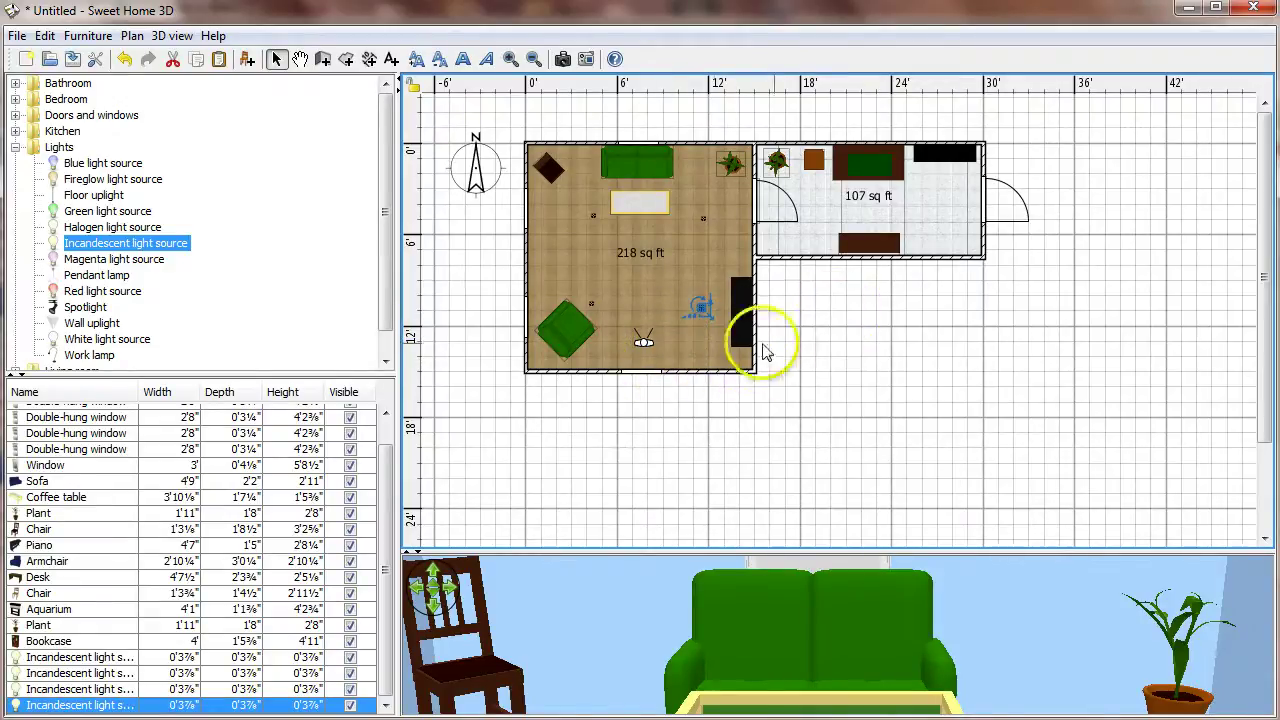
Move the incandescent light beside the narrow room's desk and make the 3D view much taller.
{"action": "left_click", "coordinate": [815, 358]}
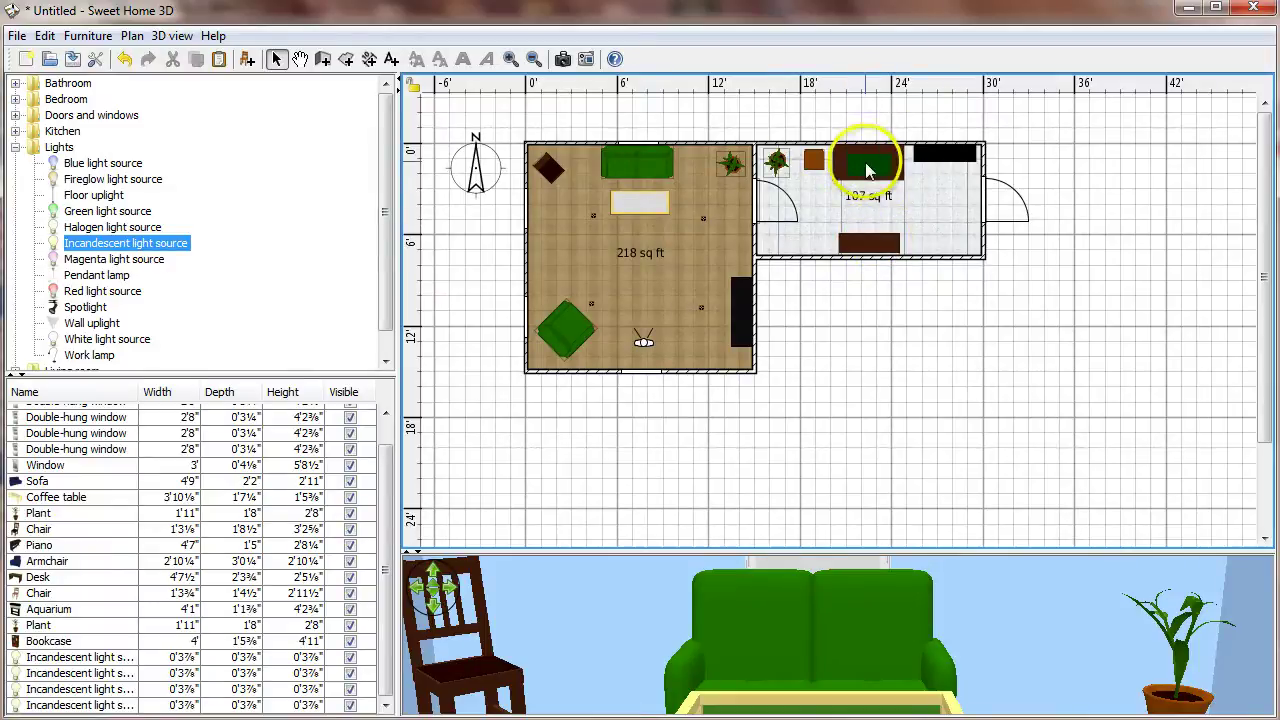
{"action": "left_click_drag", "start_coordinate": [646, 344], "coordinate": [871, 244]}
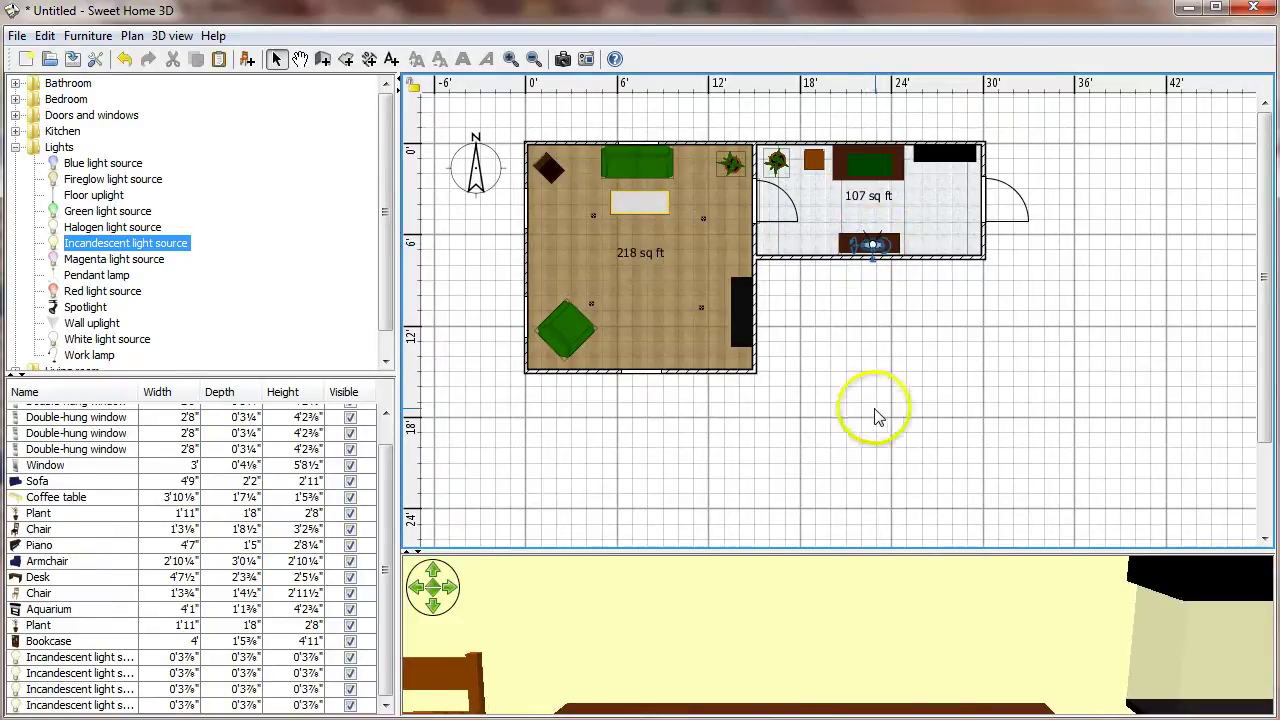
{"action": "left_click_drag", "start_coordinate": [880, 551], "coordinate": [874, 306]}
Render a Fast-quality 480×320 photo of the green-topped desk, then close the photo window.
{"action": "left_click", "coordinate": [172, 36]}
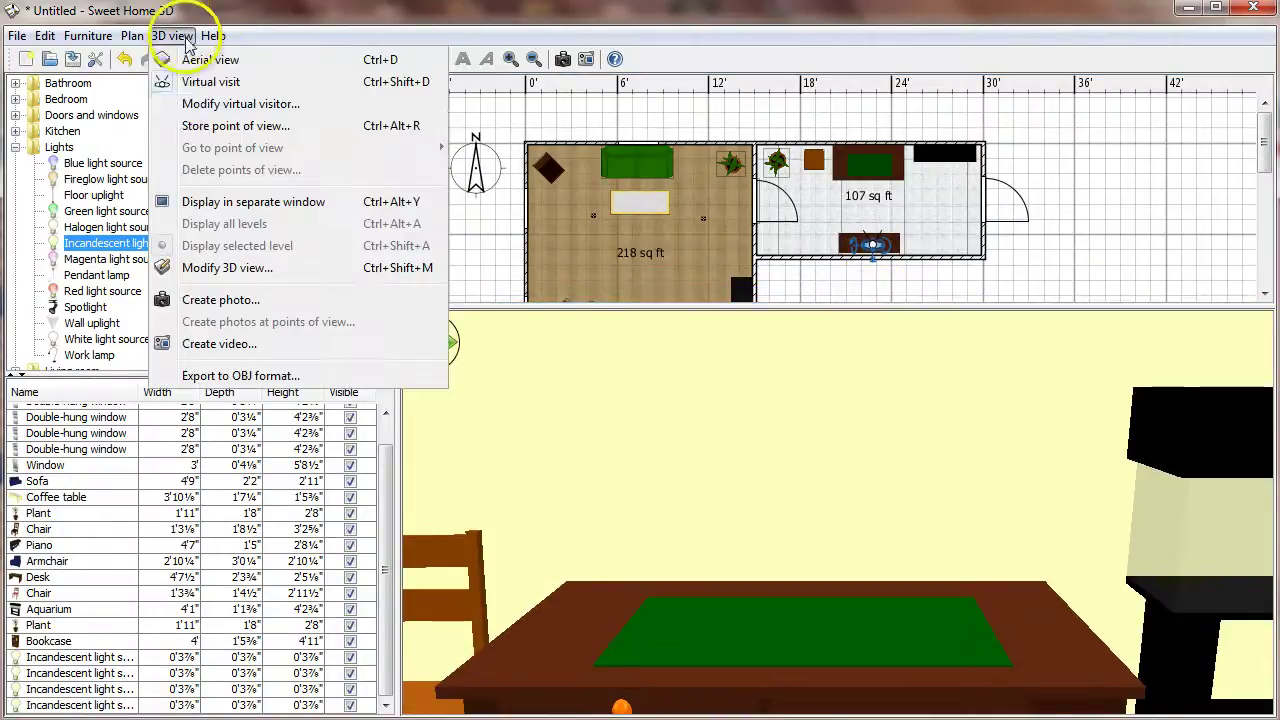
{"action": "left_click", "coordinate": [221, 300]}
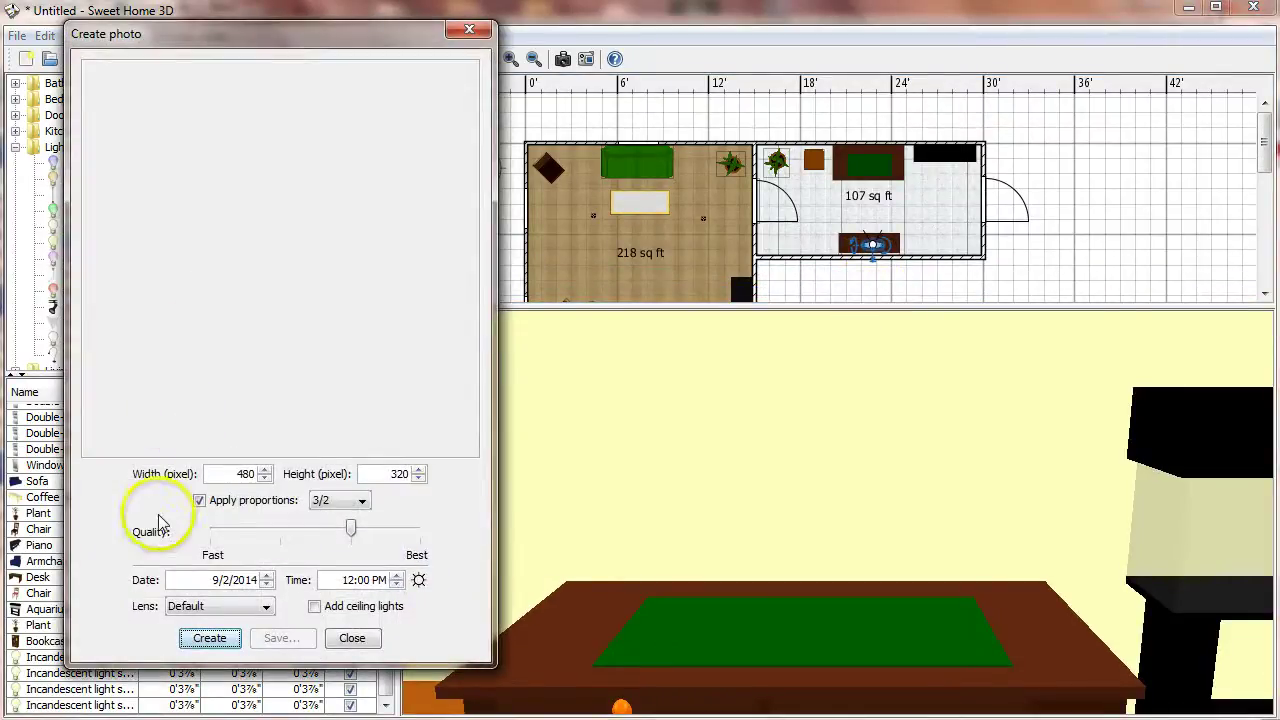
{"action": "left_click", "coordinate": [205, 530]}
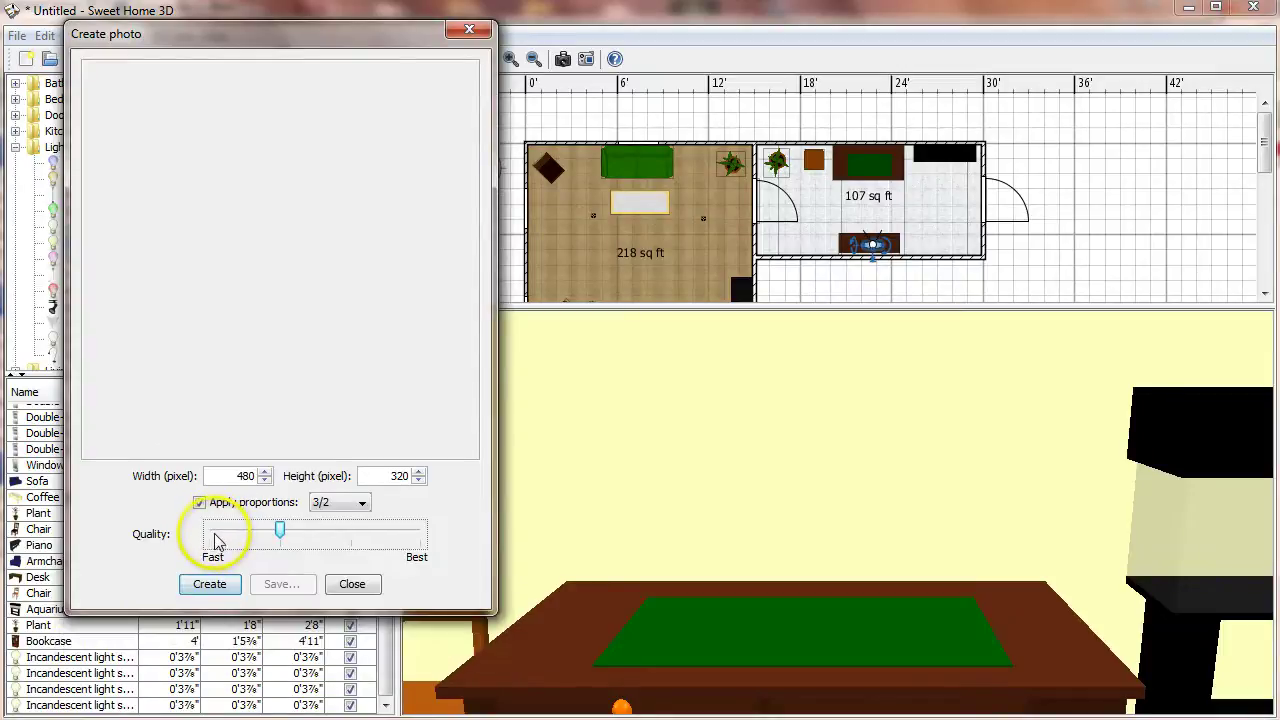
{"action": "left_click", "coordinate": [205, 531]}
{"action": "left_click", "coordinate": [207, 587]}
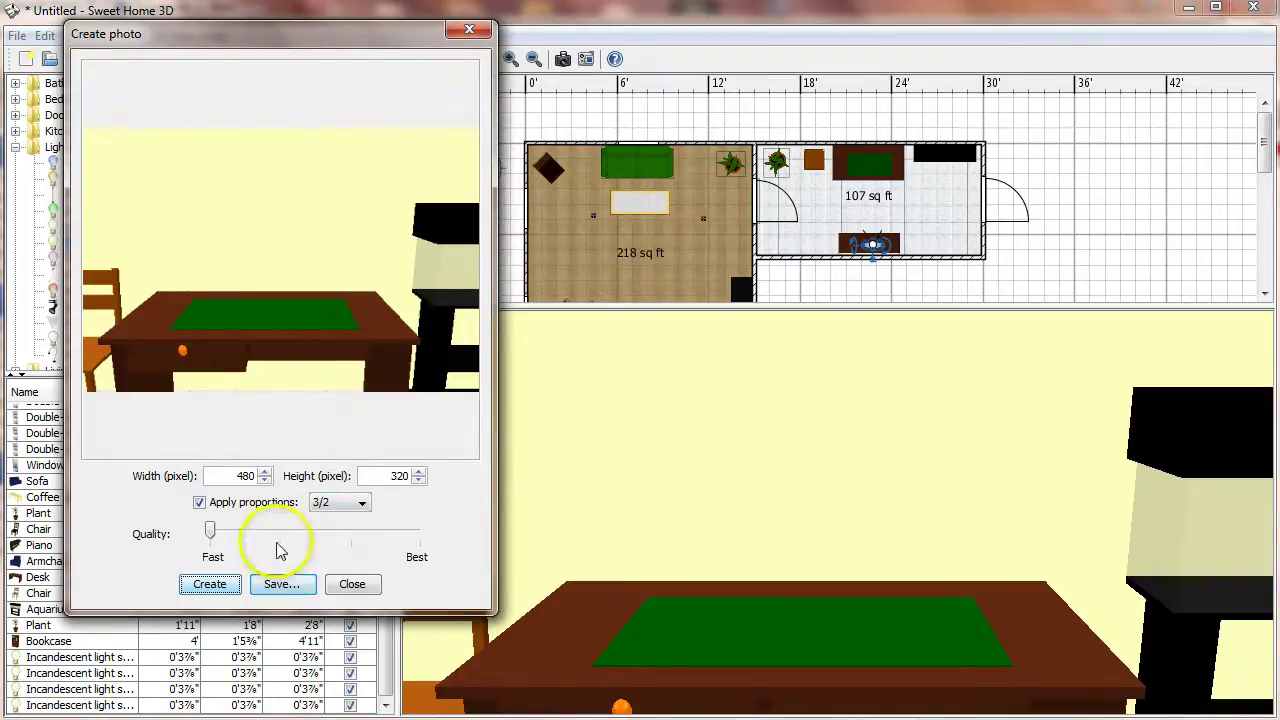
{"action": "left_click", "coordinate": [351, 585]}
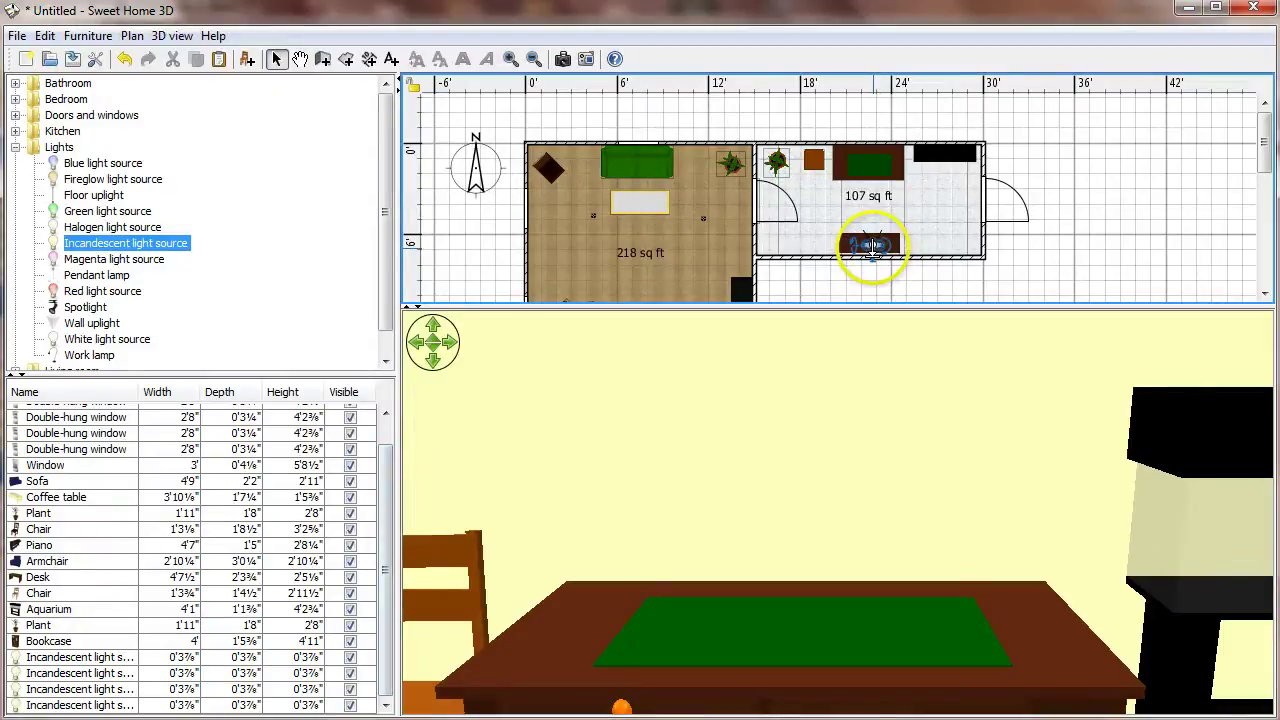
Move the light just below the narrow room's bottom wall and enlarge the plan view.
{"action": "left_click_drag", "start_coordinate": [875, 242], "coordinate": [873, 277]}
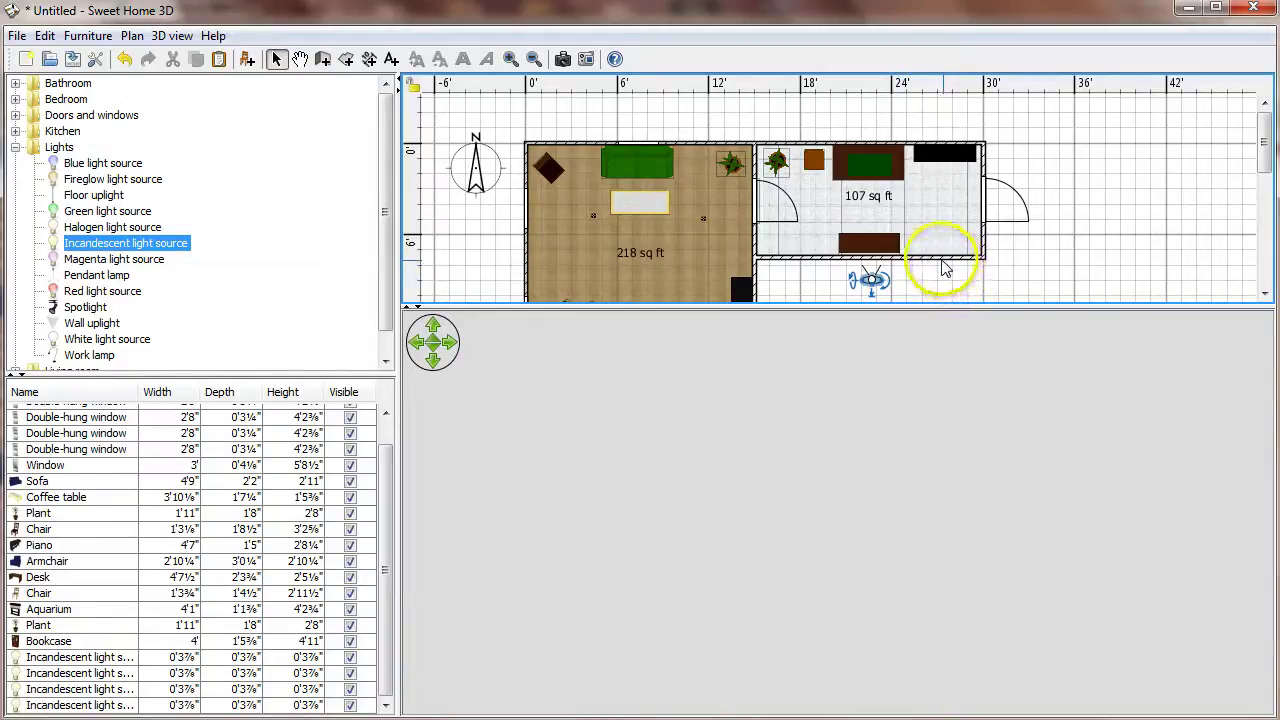
{"action": "left_click_drag", "start_coordinate": [1006, 306], "coordinate": [1006, 412]}
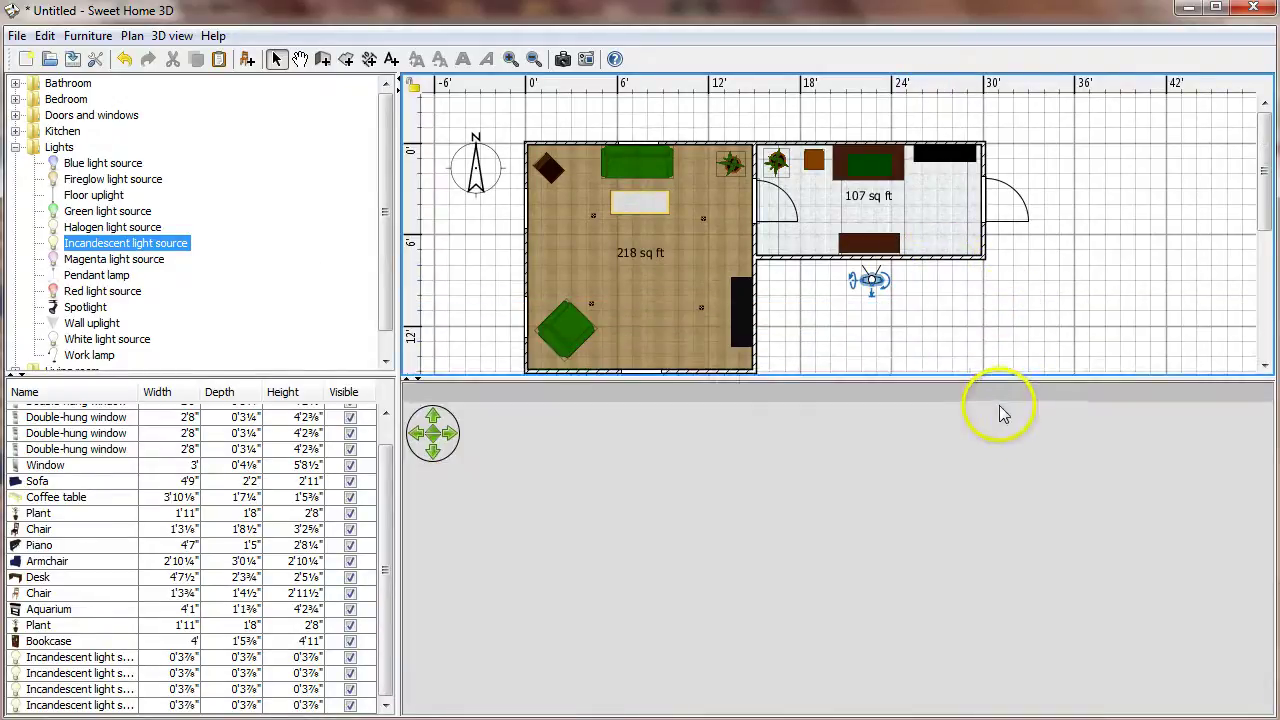
Set the narrow room's bottom wall height to 1" in Modify walls.
{"action": "left_click", "coordinate": [944, 257]}
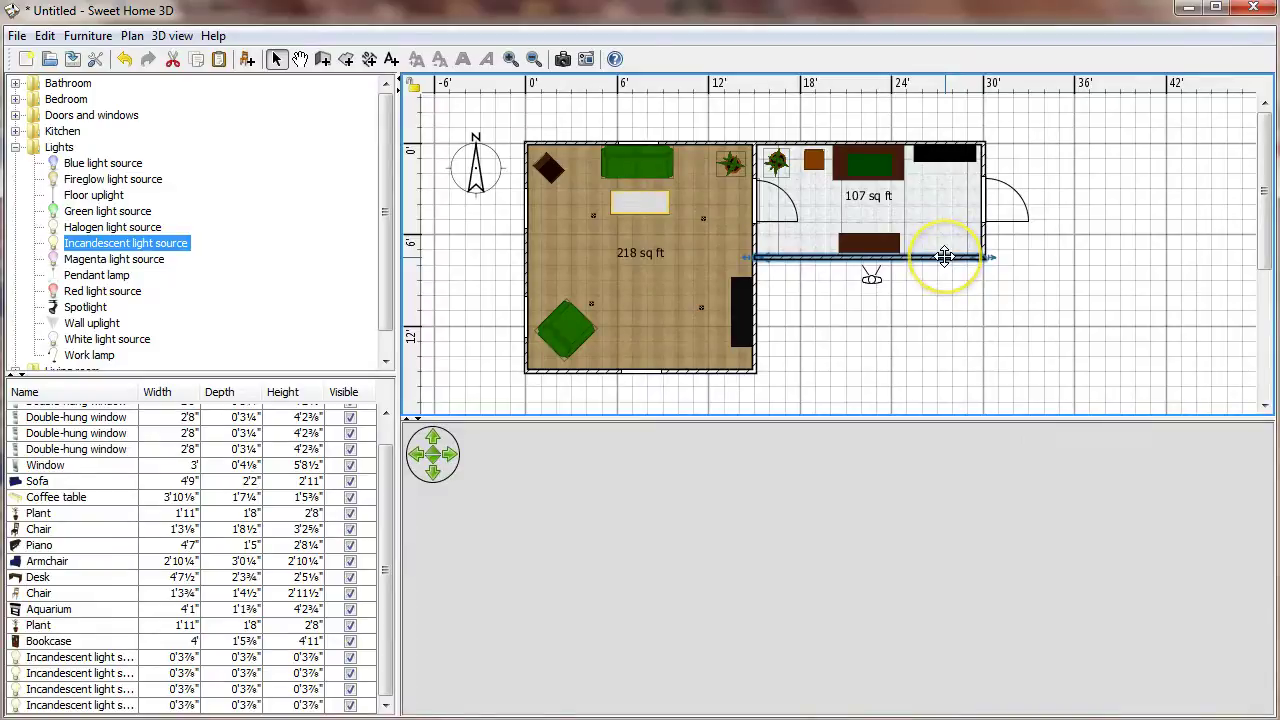
{"action": "double_click", "coordinate": [944, 257]}
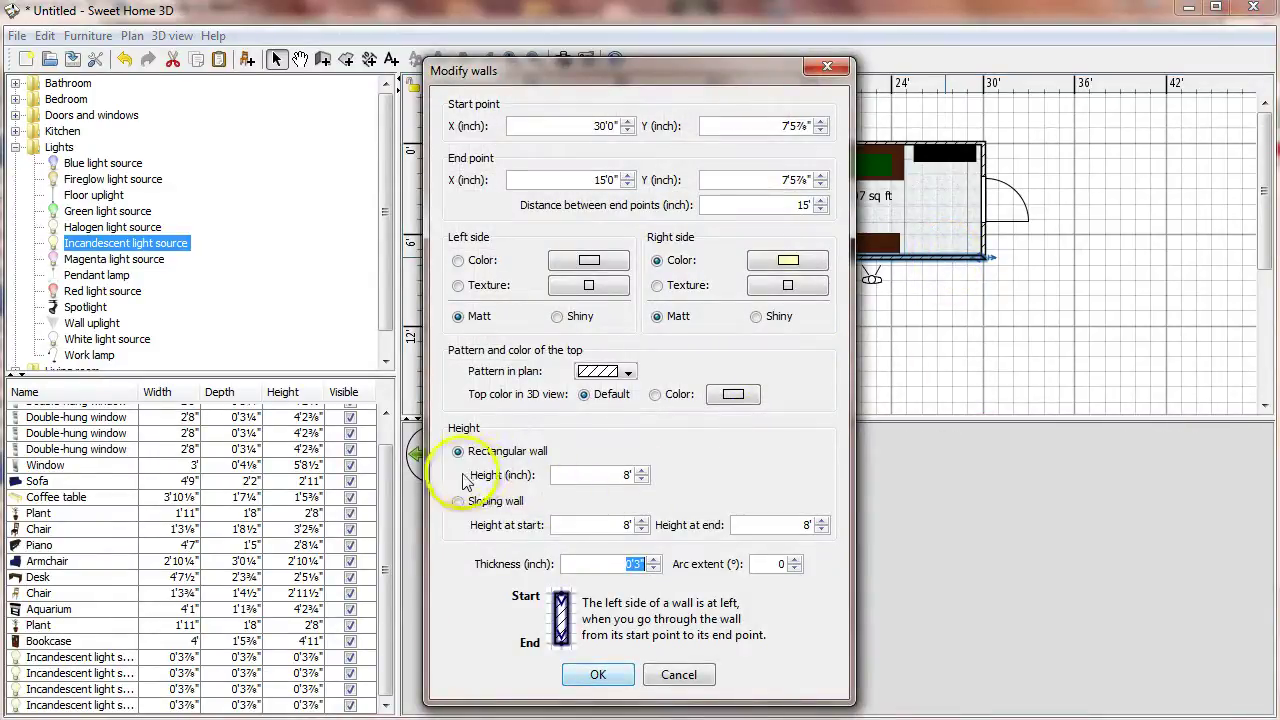
{"action": "double_click", "coordinate": [624, 475]}
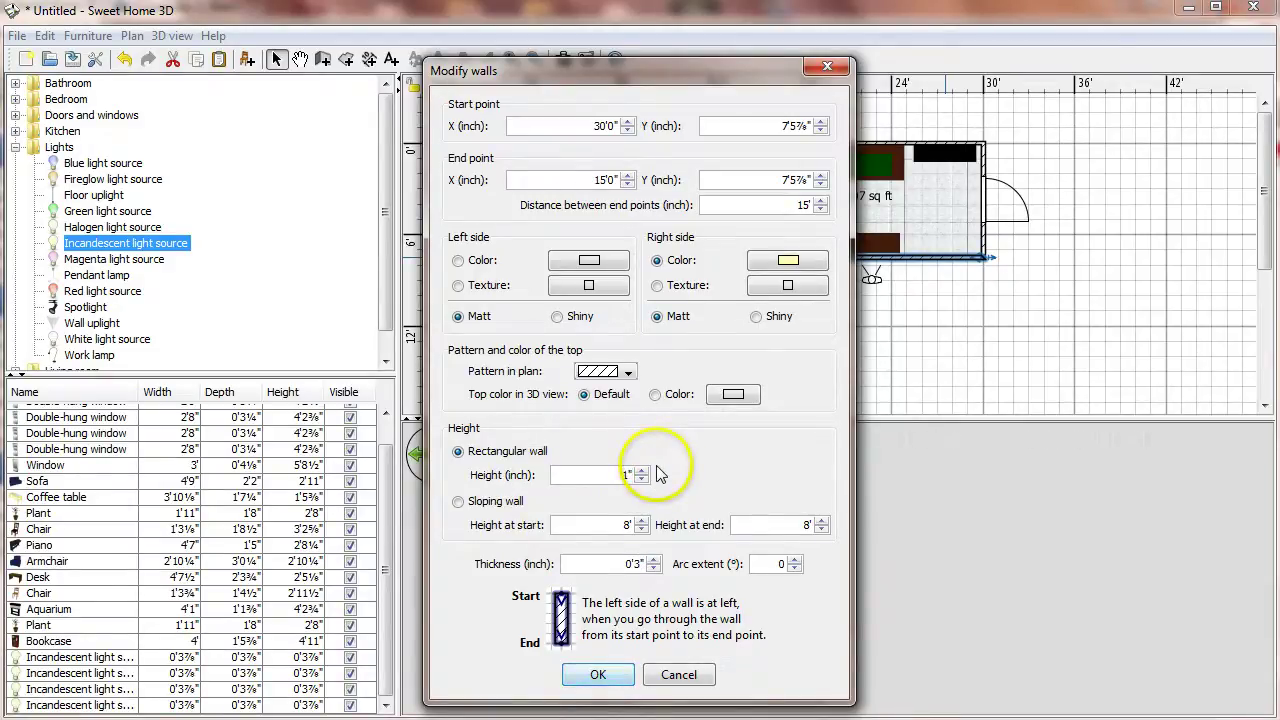
{"action": "type", "text": "1\""}
{"action": "left_click", "coordinate": [598, 676]}
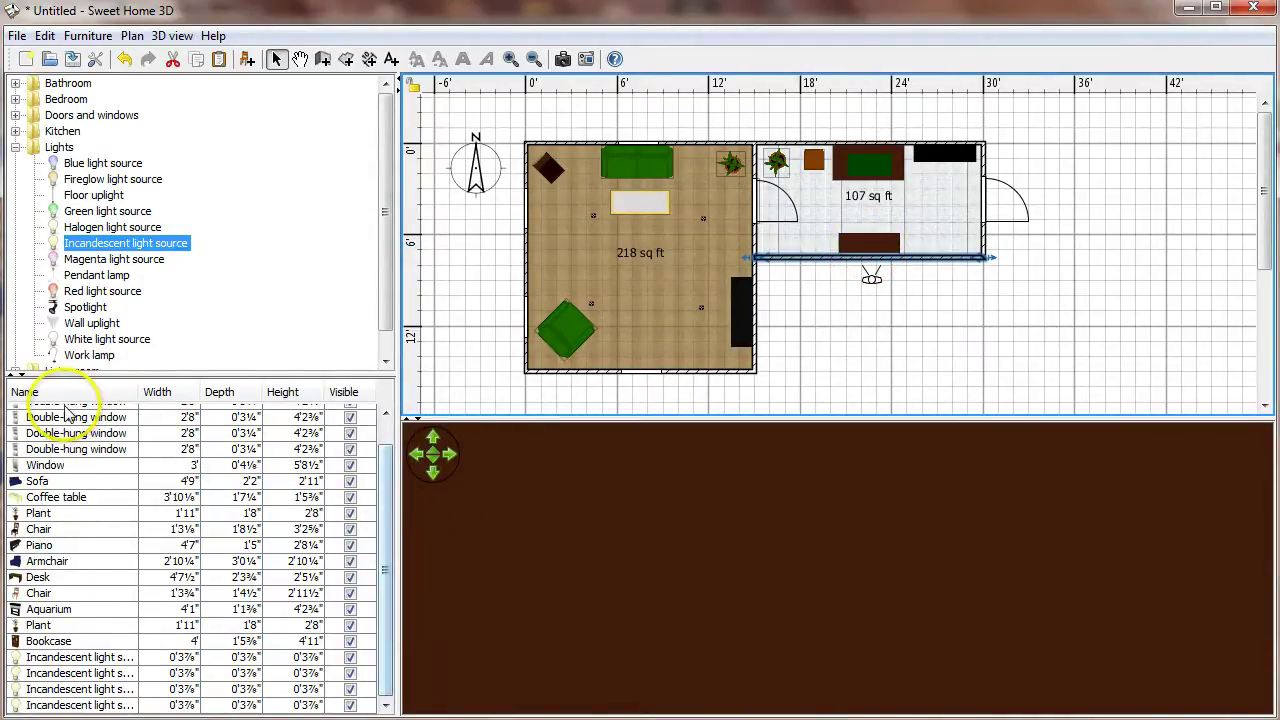
Hide the Bookcase and move the viewpoint back below the narrow room.
{"action": "left_click", "coordinate": [45, 645]}
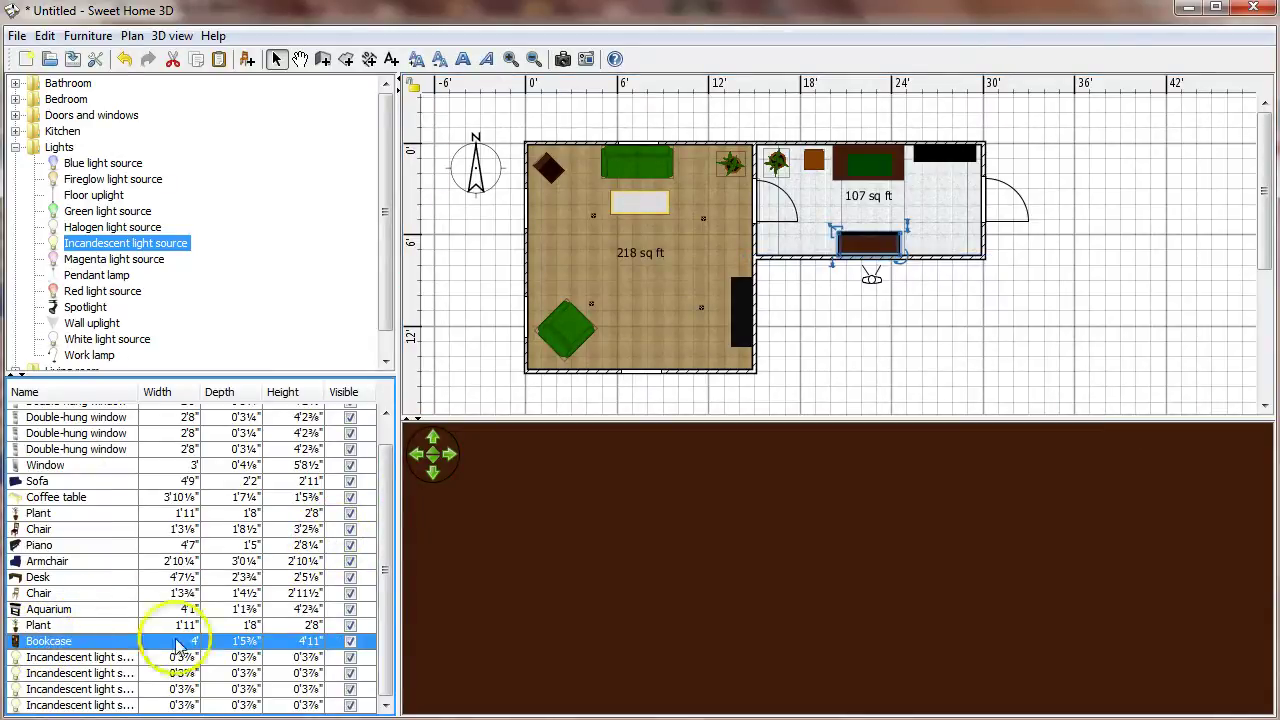
{"action": "left_click", "coordinate": [350, 643]}
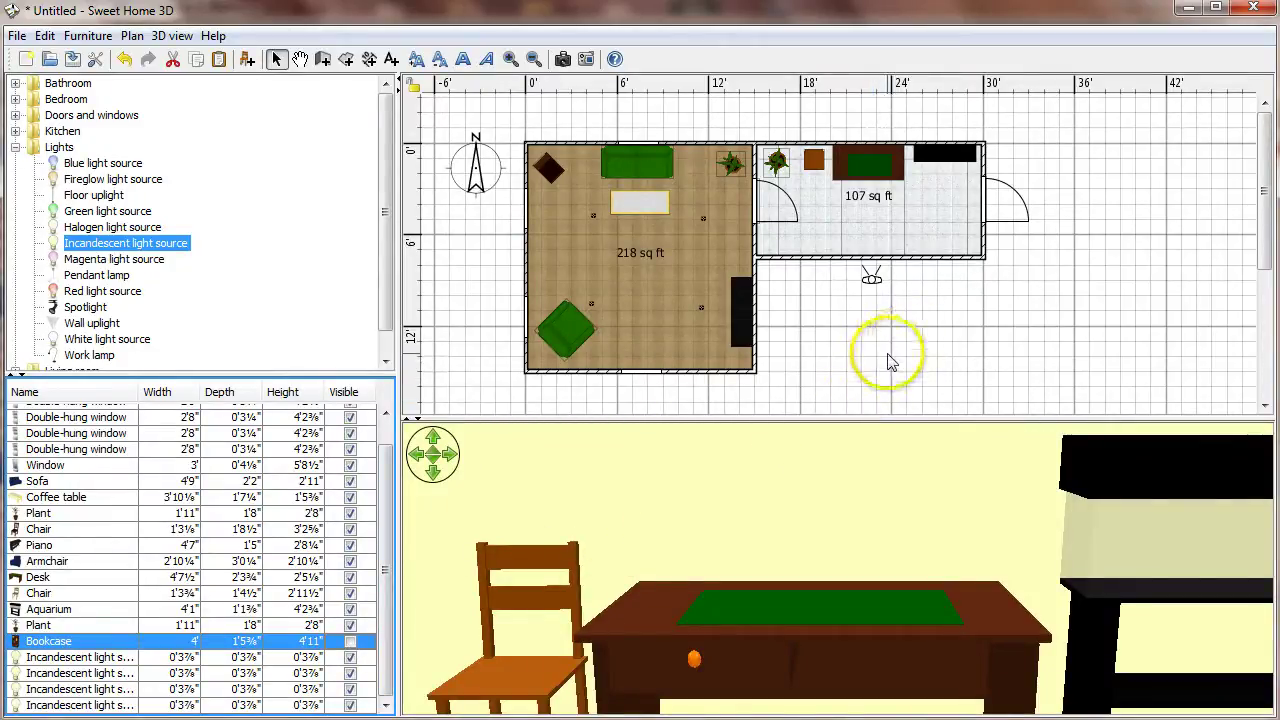
{"action": "left_click", "coordinate": [872, 281]}
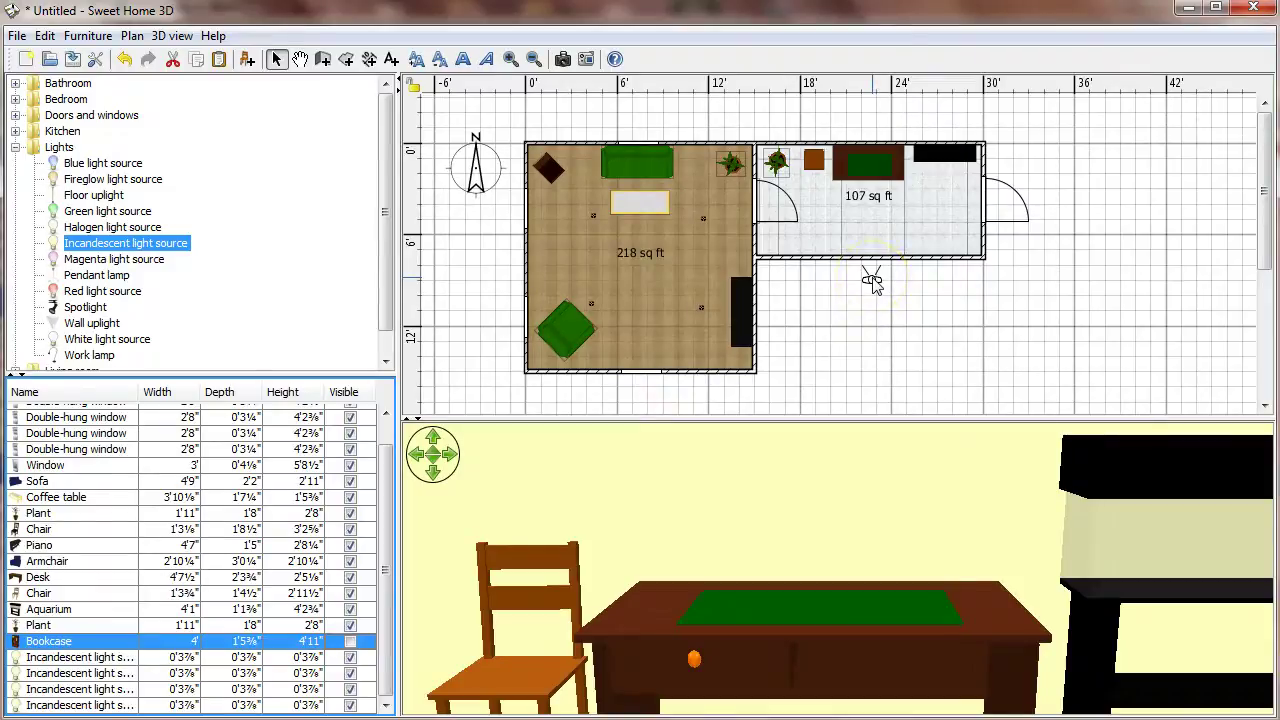
{"action": "left_click_drag", "start_coordinate": [873, 281], "coordinate": [873, 329]}
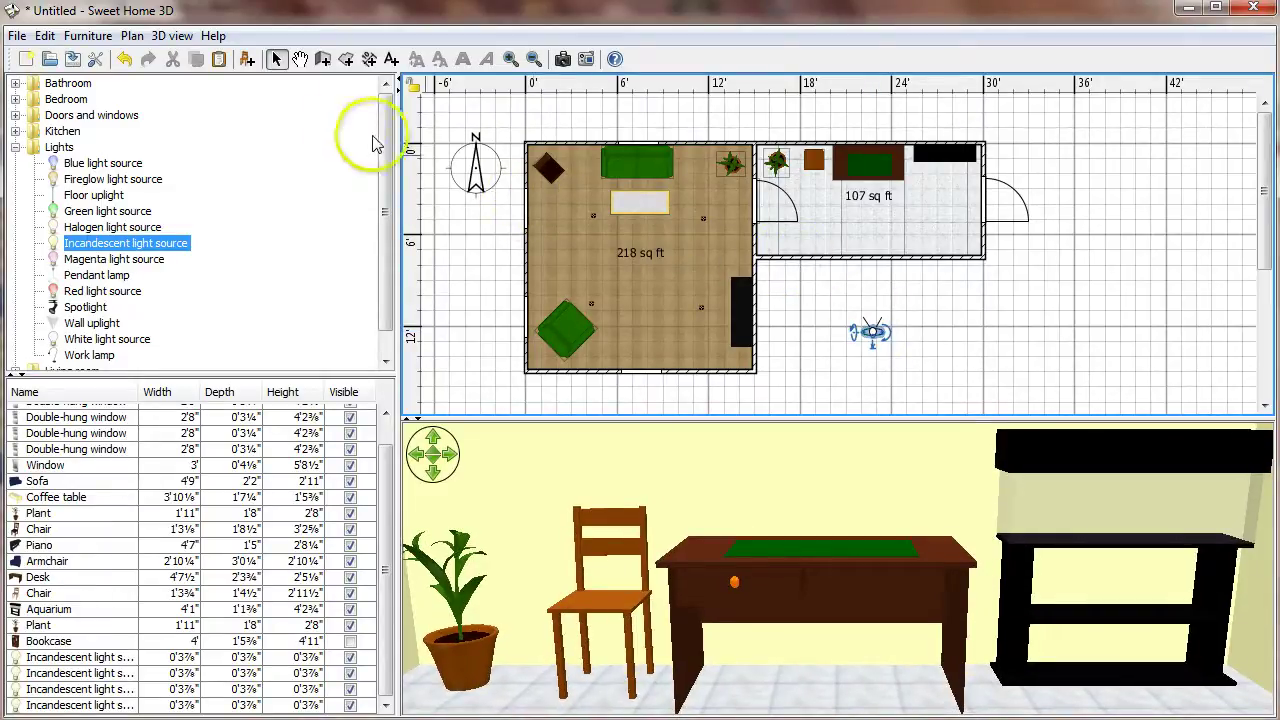
Render a photo of the plant, chair, desk and stand, then close the photo window.
{"action": "left_click", "coordinate": [172, 35]}
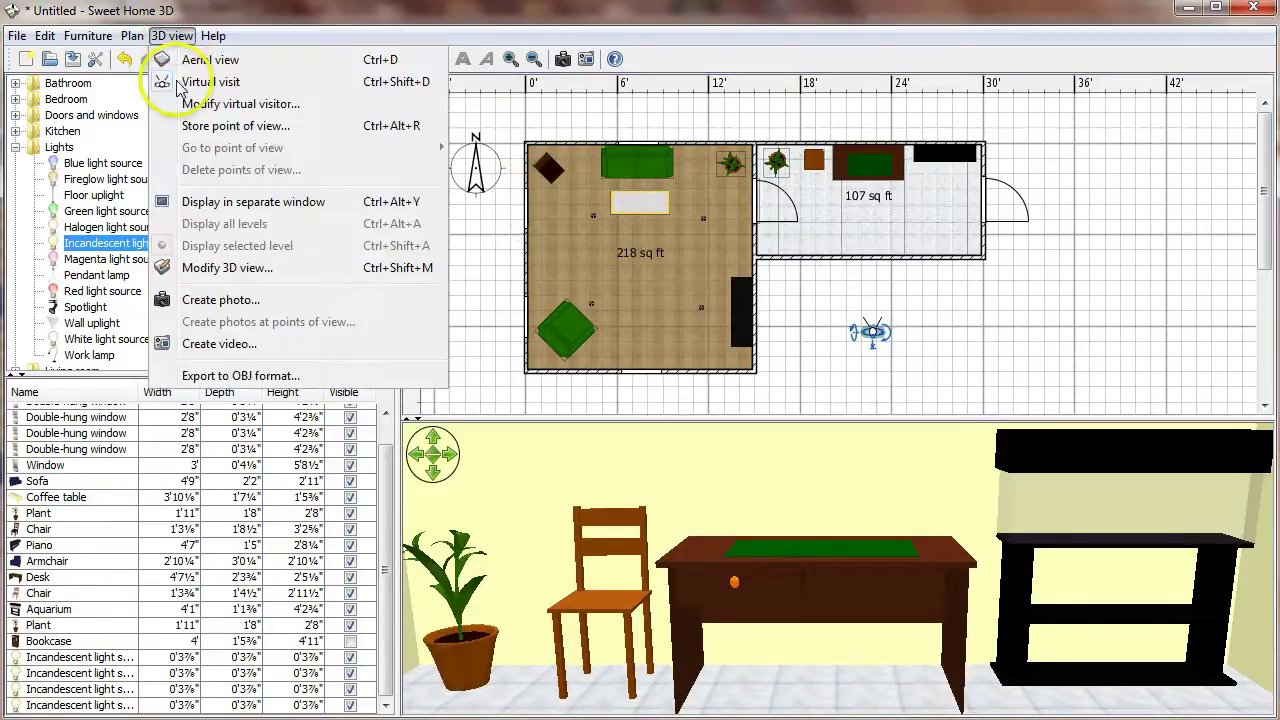
{"action": "left_click", "coordinate": [240, 298]}
{"action": "left_click", "coordinate": [222, 588]}
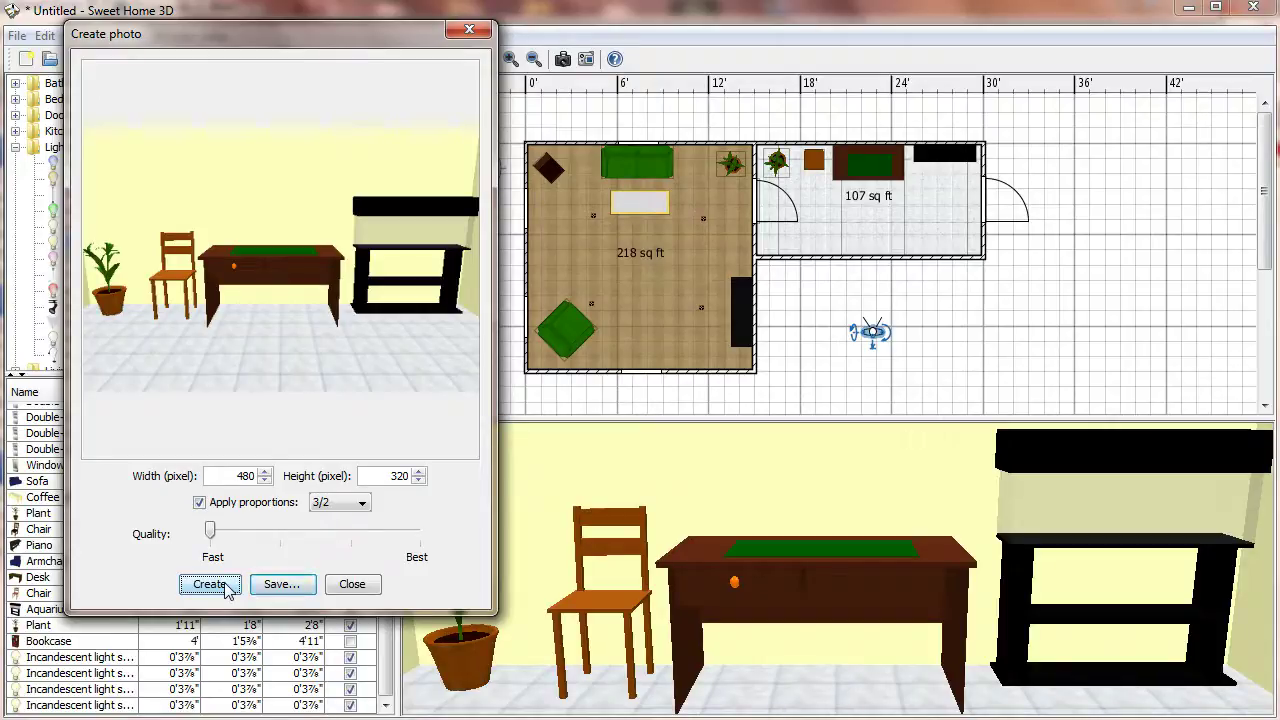
{"action": "left_click", "coordinate": [367, 590]}
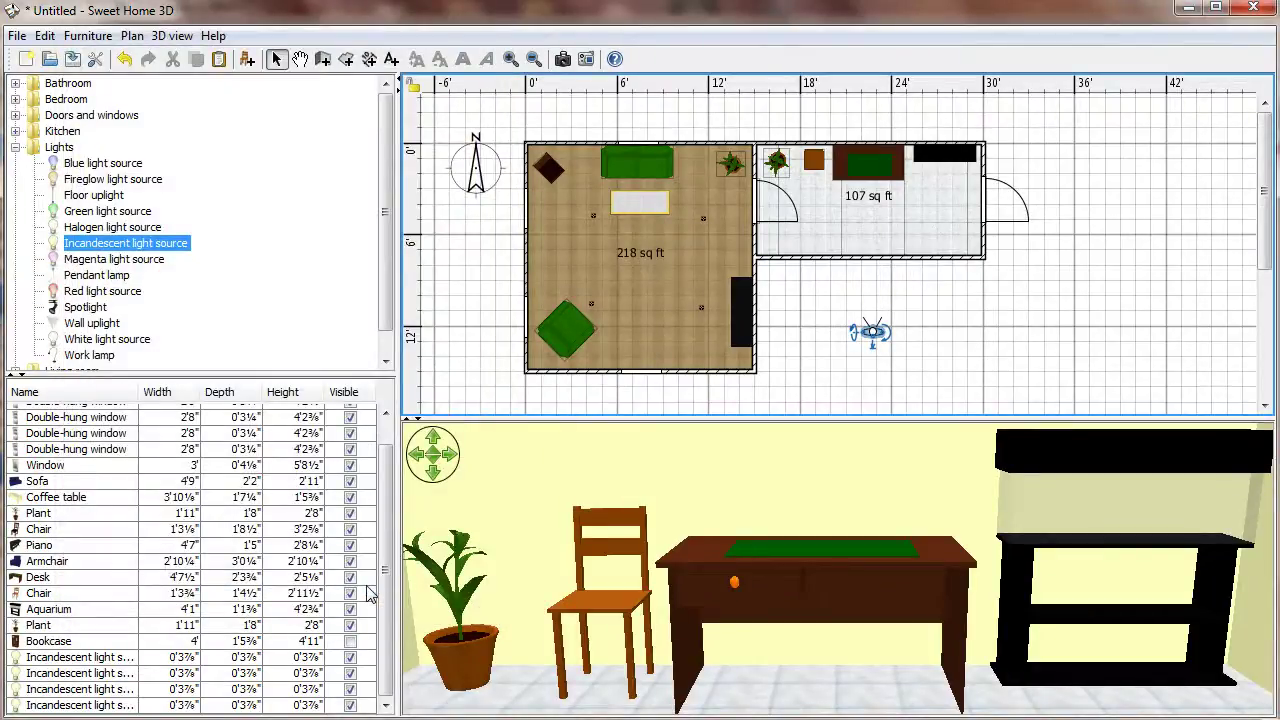